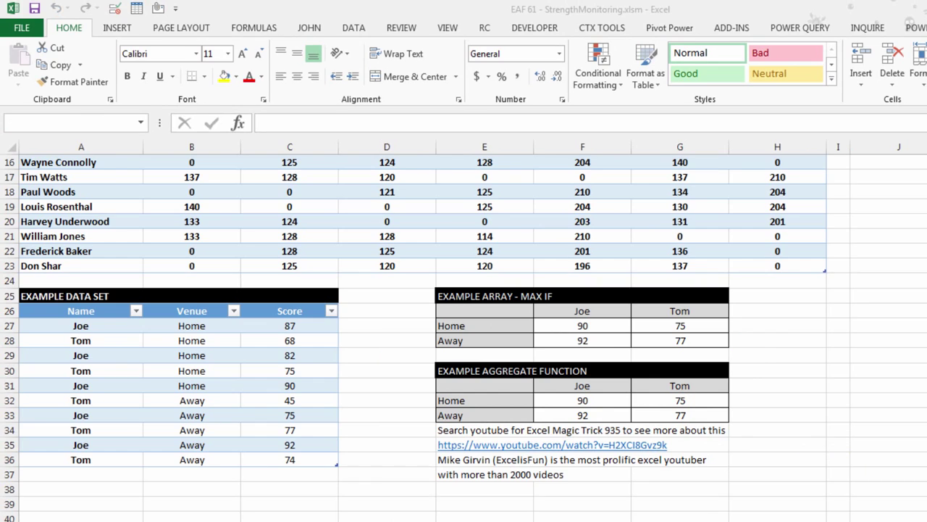
Step: Open the Strength Training Template workbook, check G15's 1RM formula, and show the 1RM Table sheet
scroll(164, 471, up, 5)
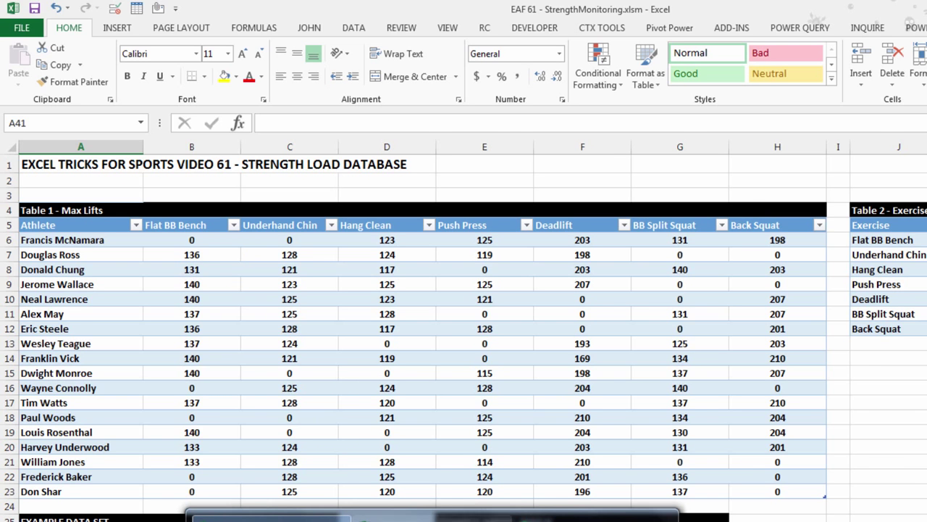
click(435, 518)
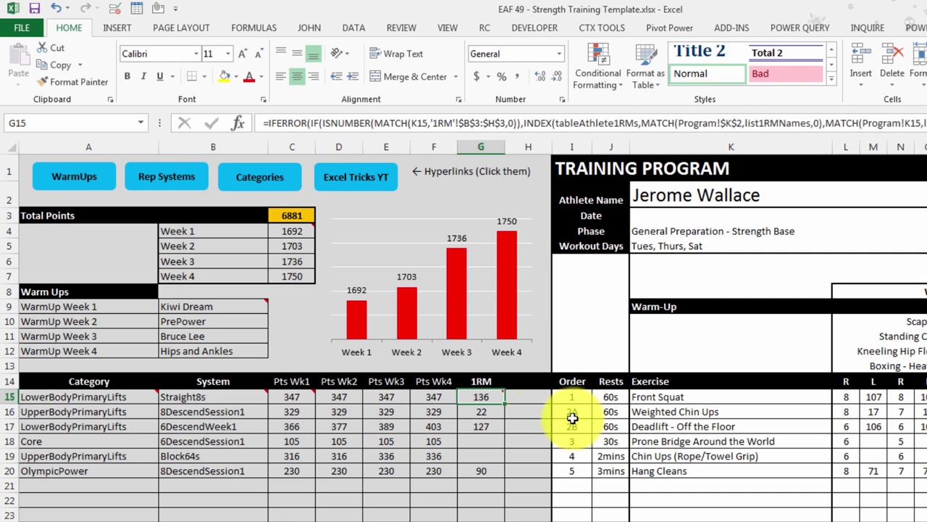
click(708, 396)
click(486, 396)
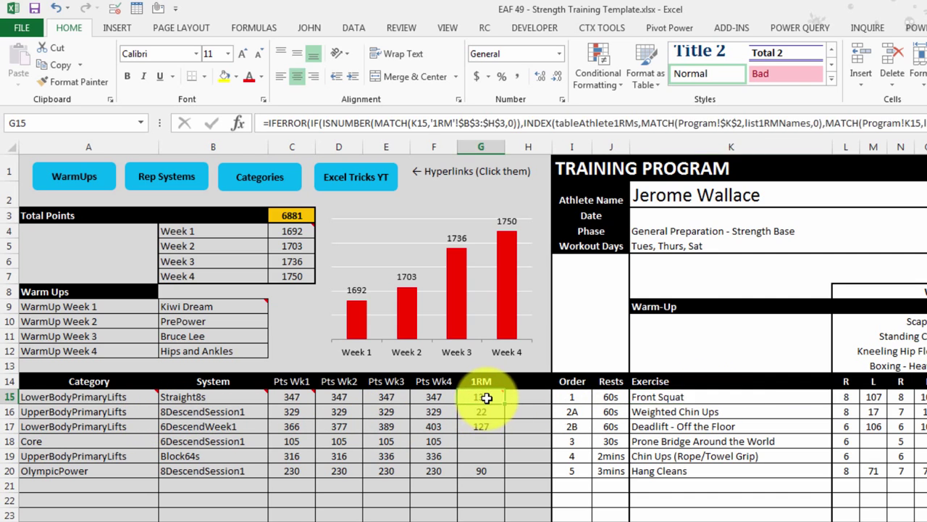
key(ctrl+Page_Down)
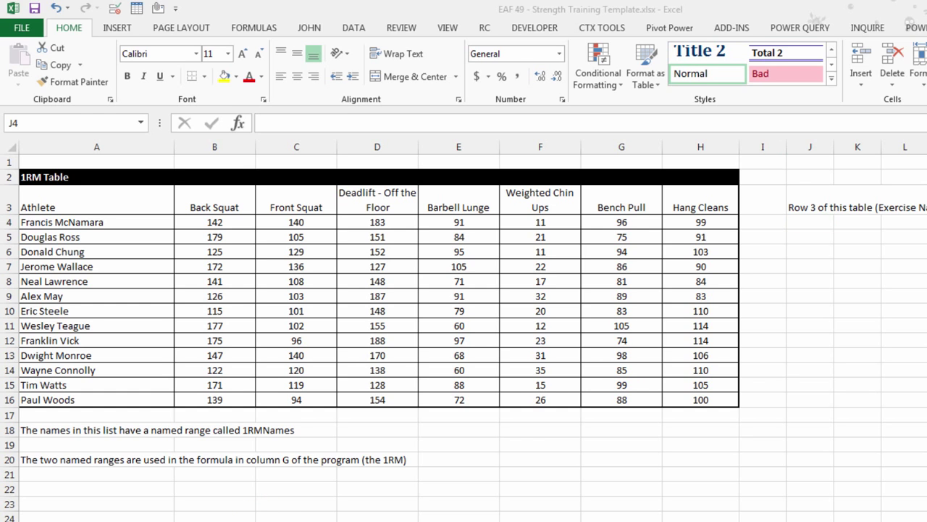
Step: In the StrengthMonitoring StartFile, view the empty Max Lifts table and select the example data A26:C36
click(433, 518)
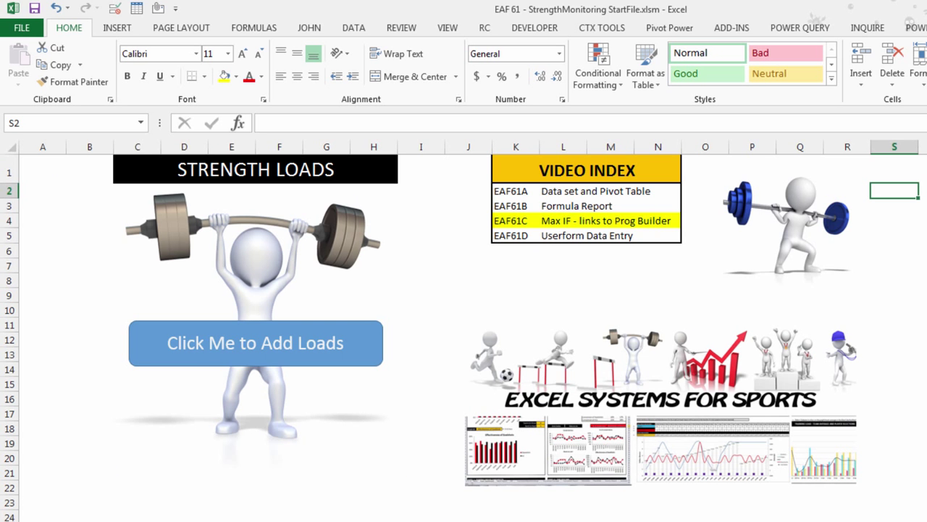
key(ctrl+Page_Down)
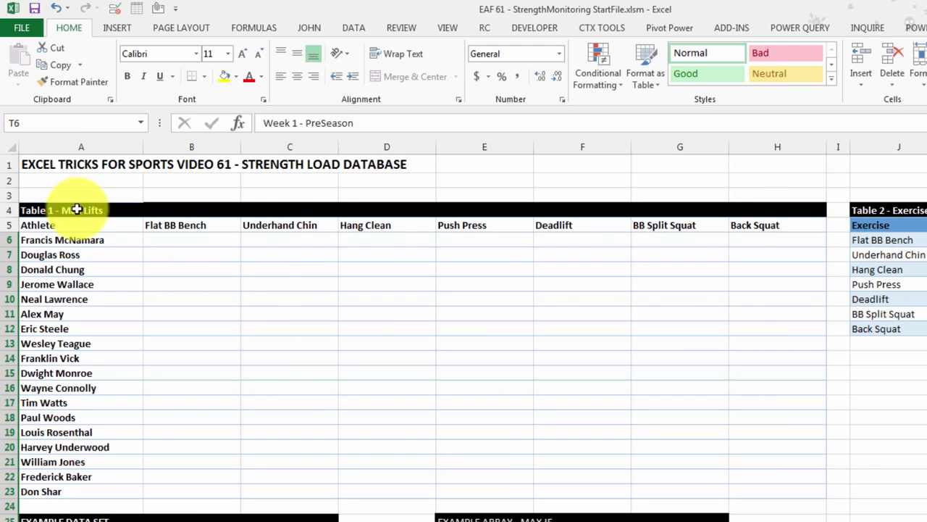
drag(77, 210, 797, 489)
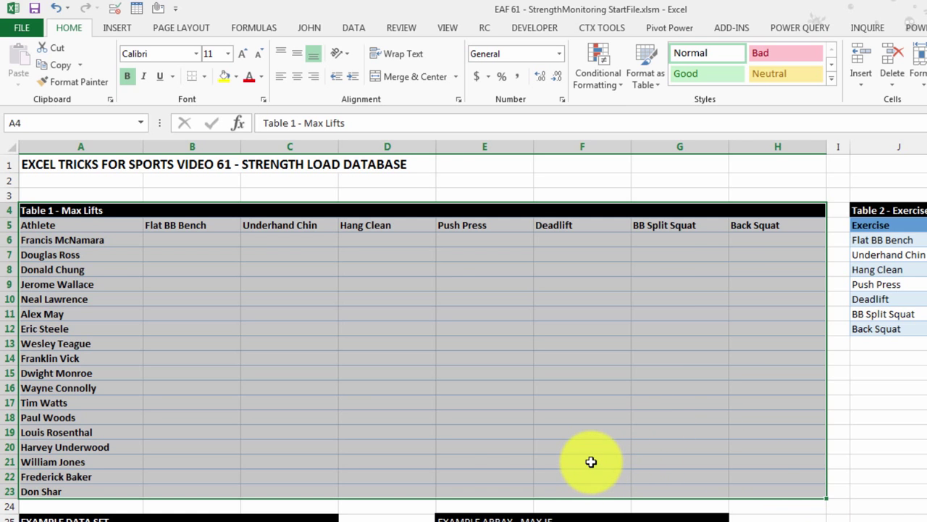
click(375, 516)
scroll(375, 517, down, 5)
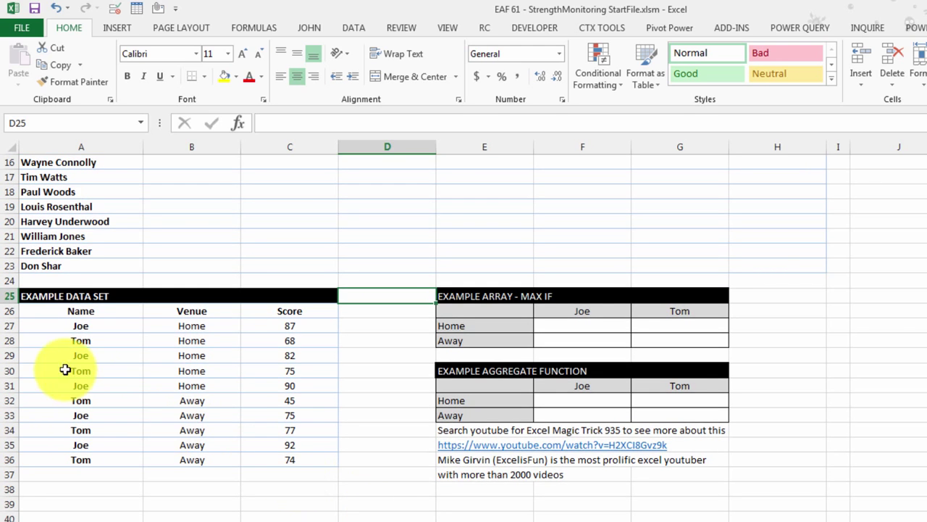
drag(43, 312, 302, 459)
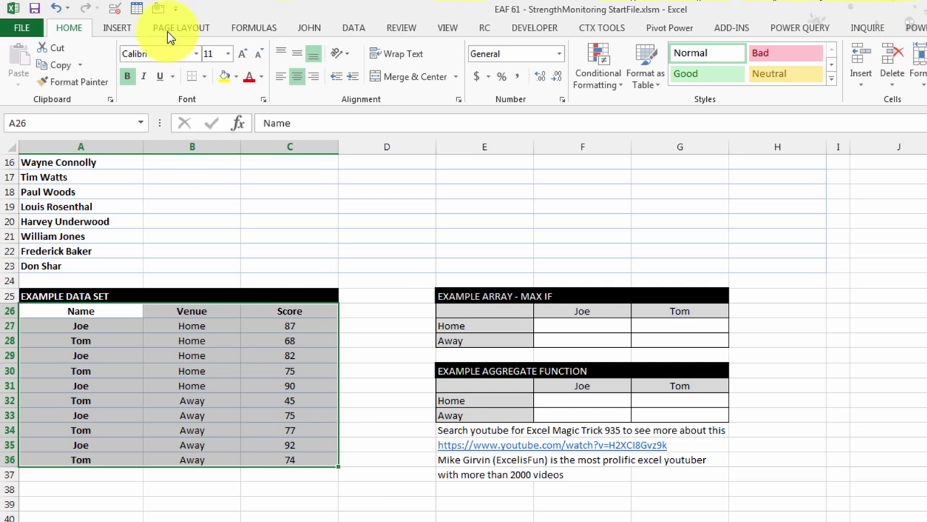
Step: Format the Name/Venue/Score data as a headed table named TBLExample, then select cell F27
click(137, 9)
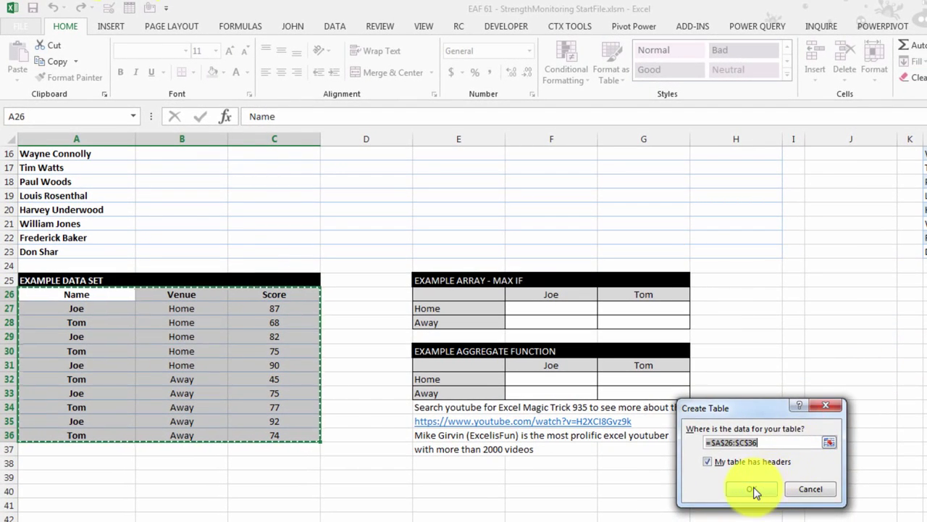
click(793, 516)
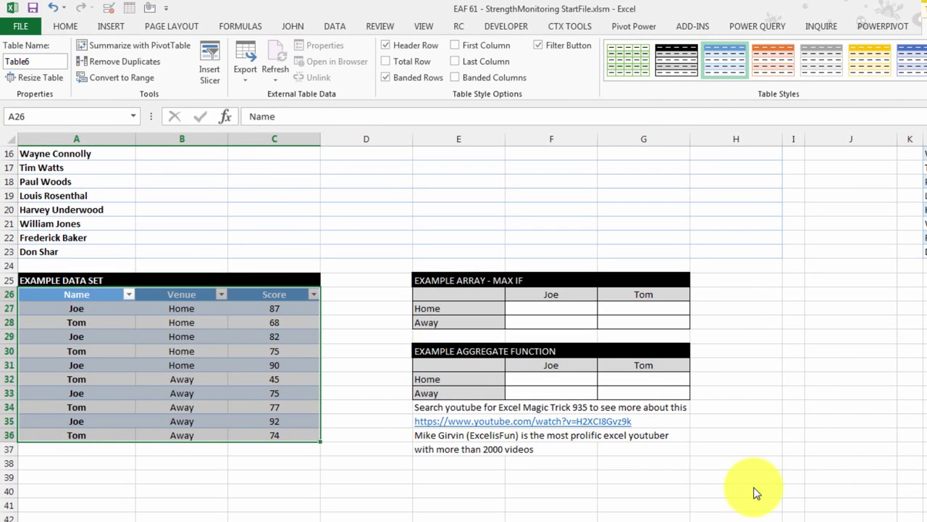
click(42, 63)
text(TB)
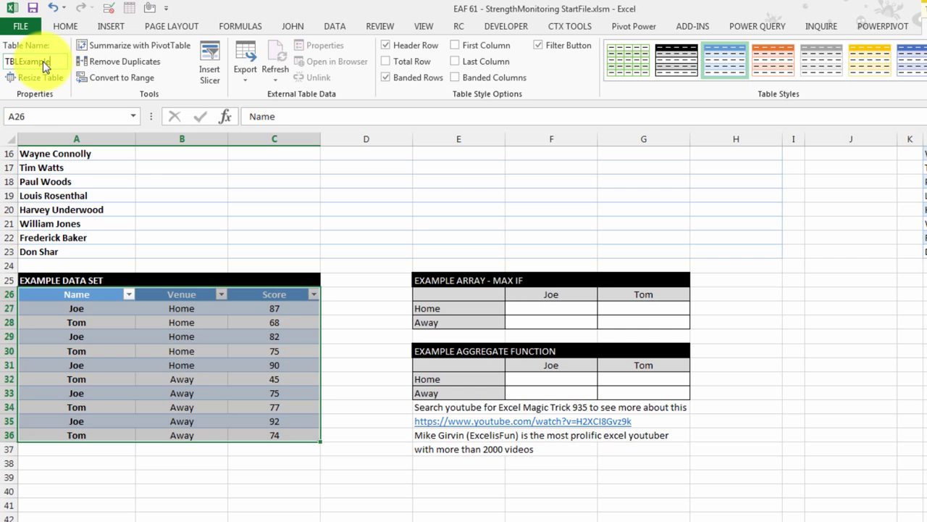
key(Return)
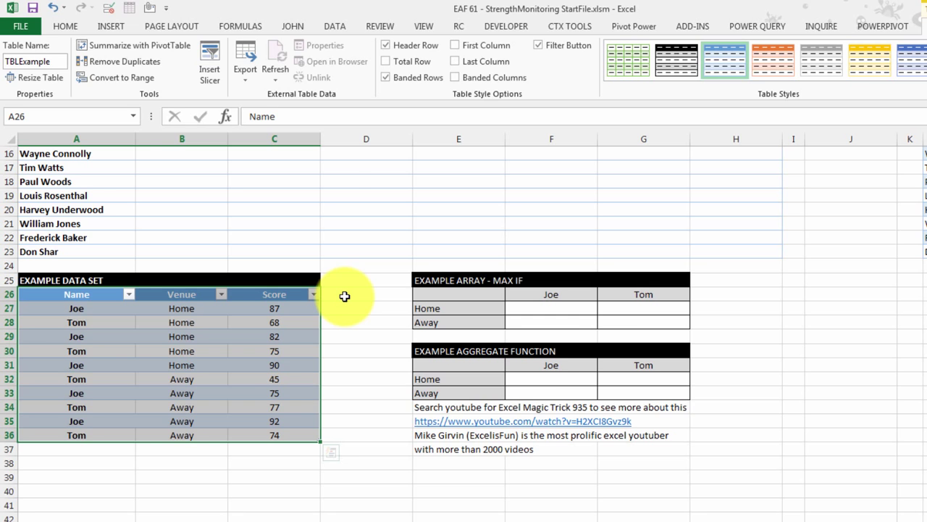
click(564, 311)
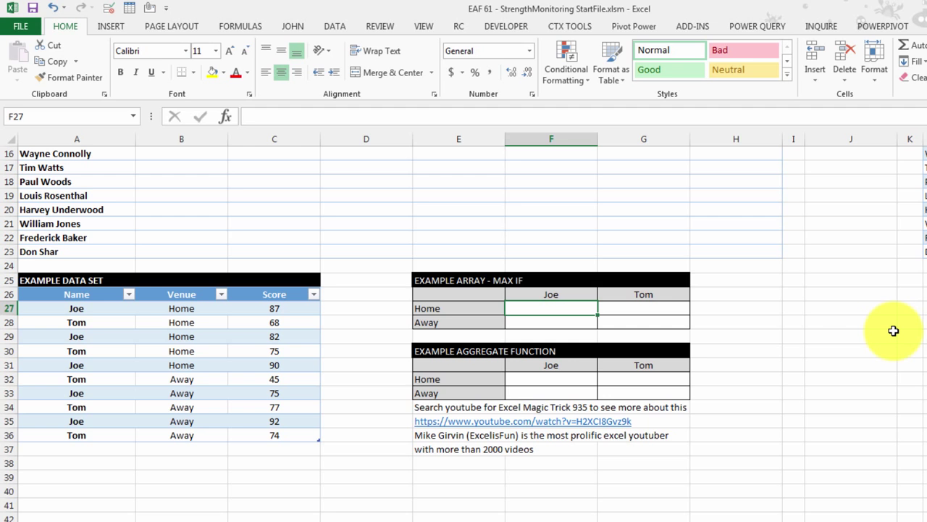
Step: In F27, start the formula =MAX(IF(TBLExample[Name]=F$26, followed by a nested IF
scroll(819, 323, down, 2)
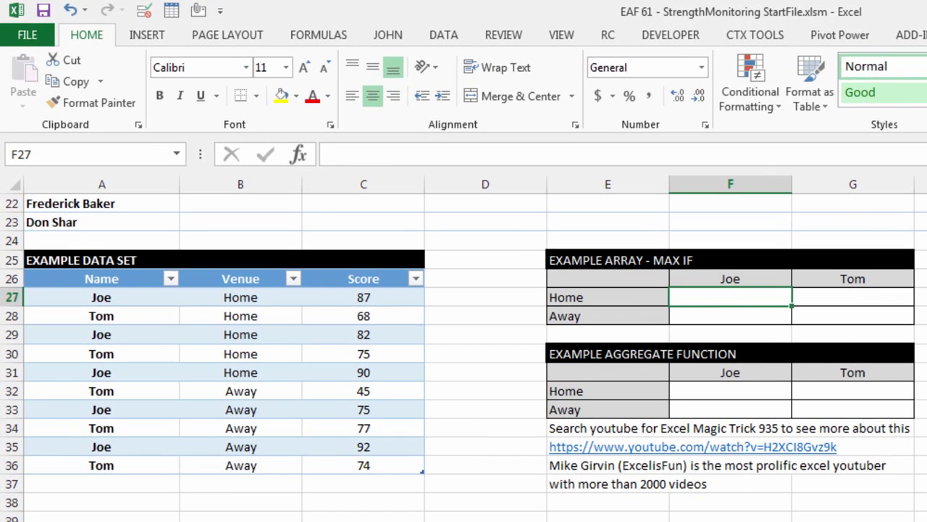
text(=max)
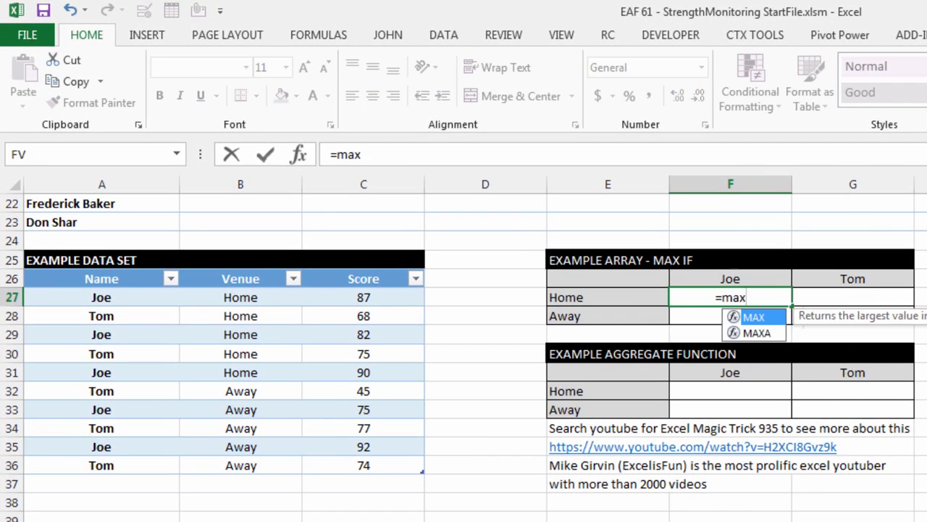
text((if()
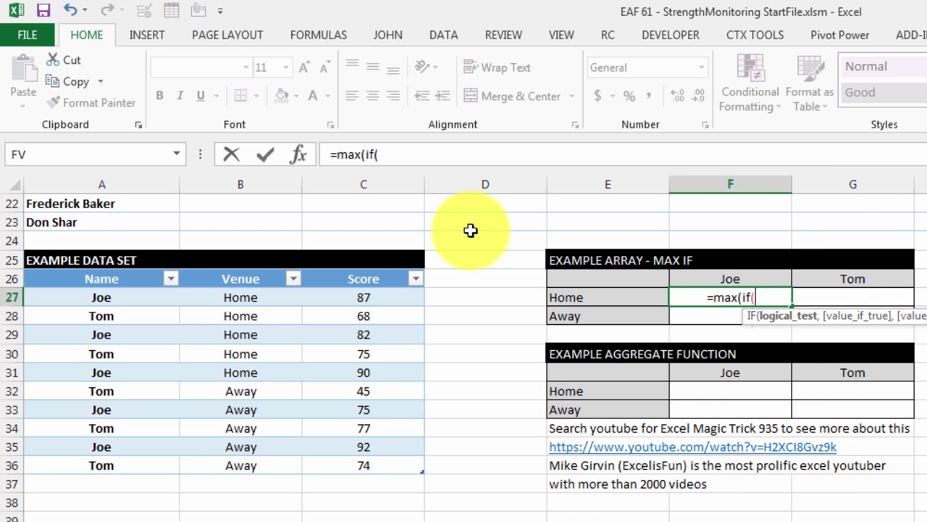
text(tble)
key(Tab)
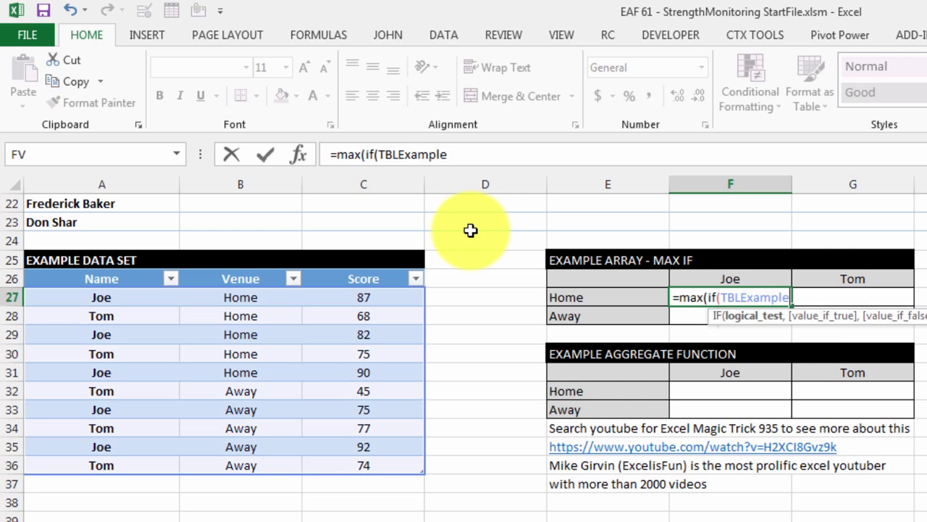
text([)
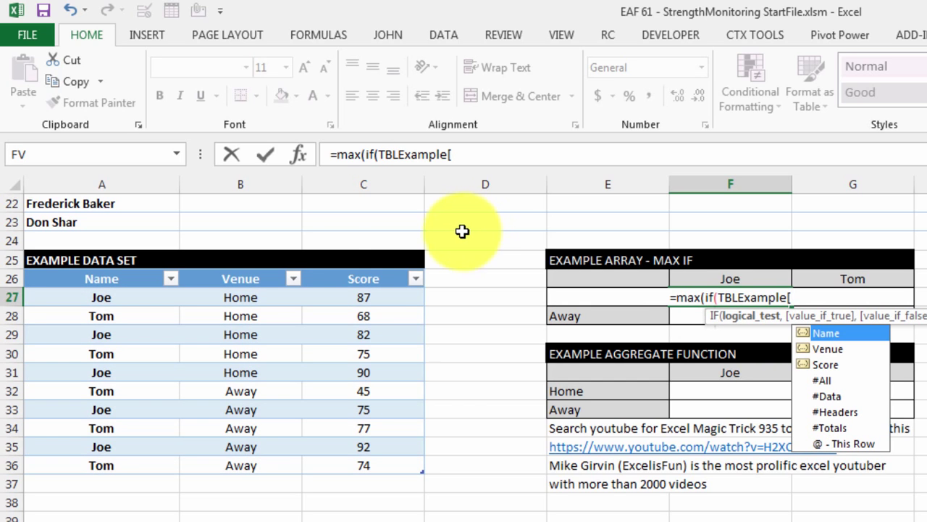
double_click(825, 333)
text(])
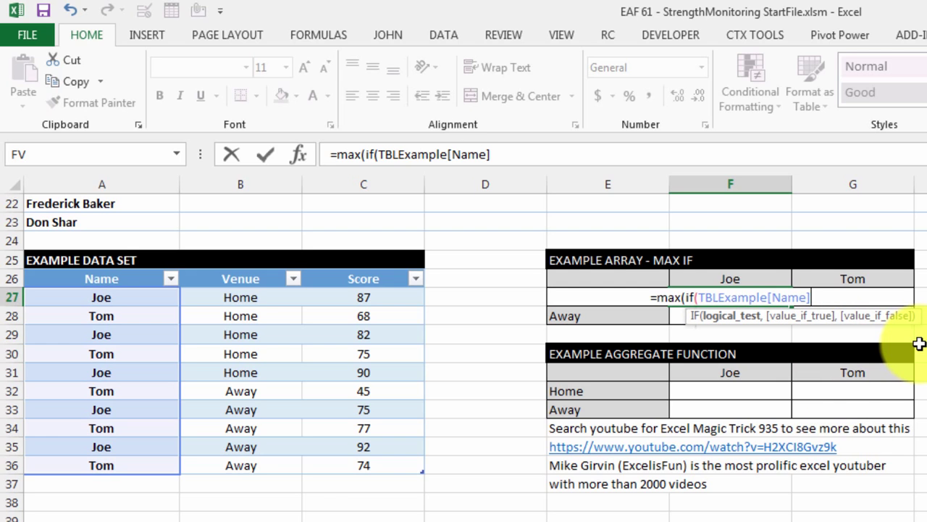
text(=)
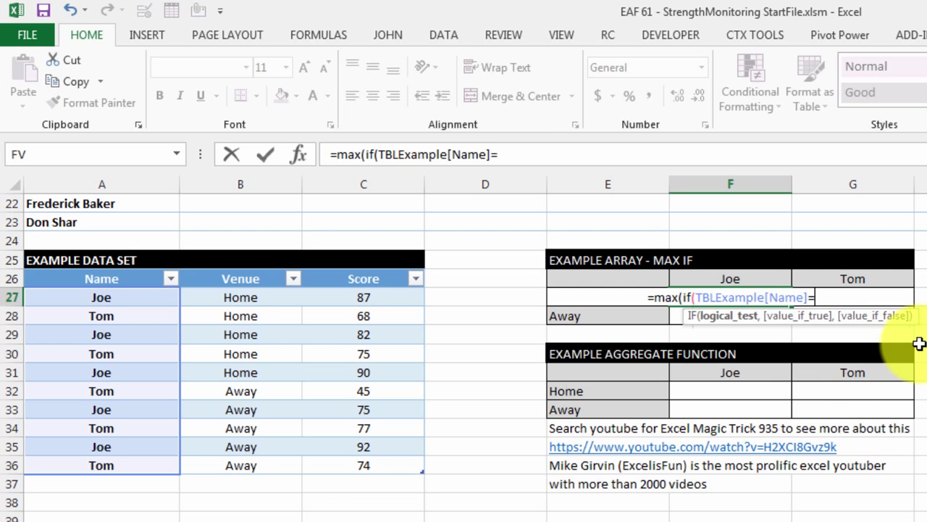
click(721, 278)
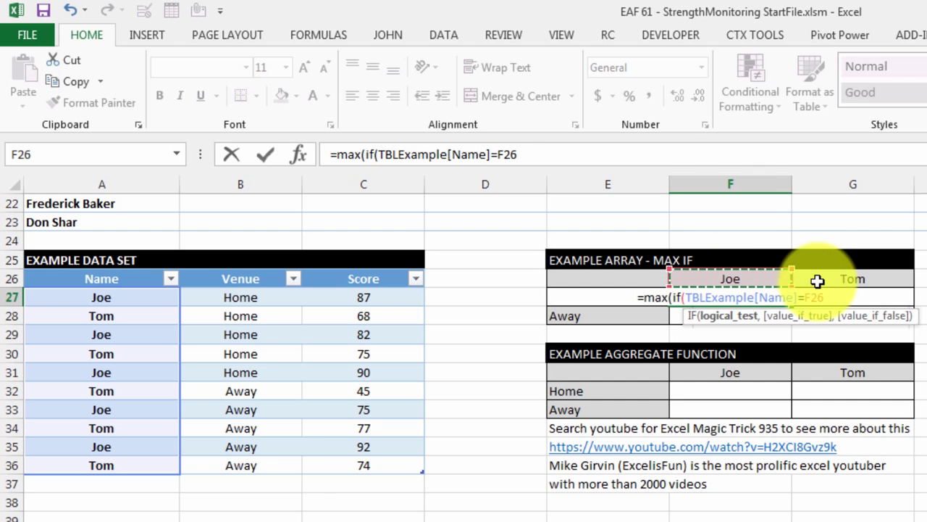
key(F4)
key(F4)
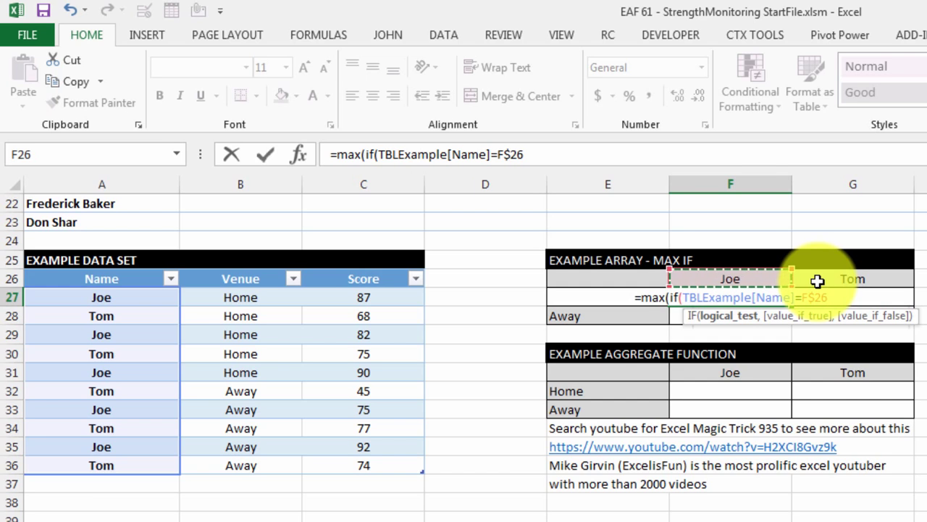
text(,)
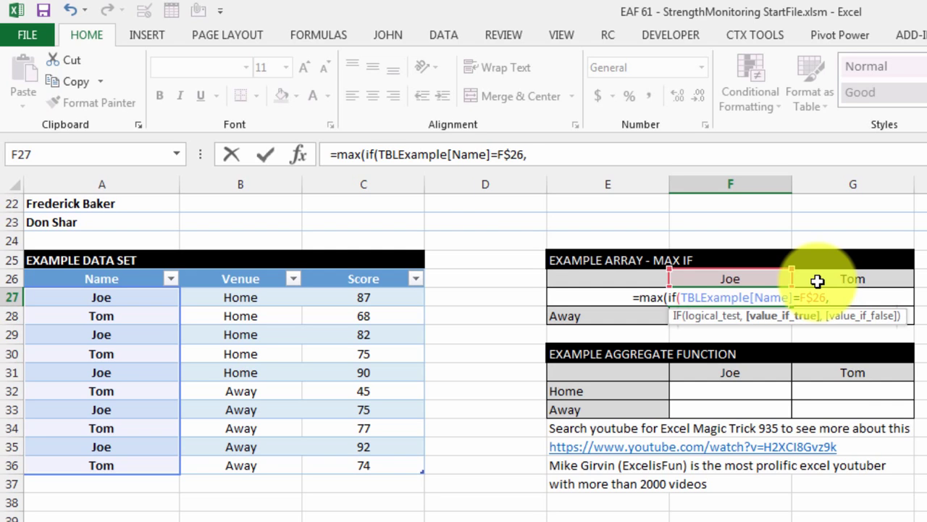
text(if)
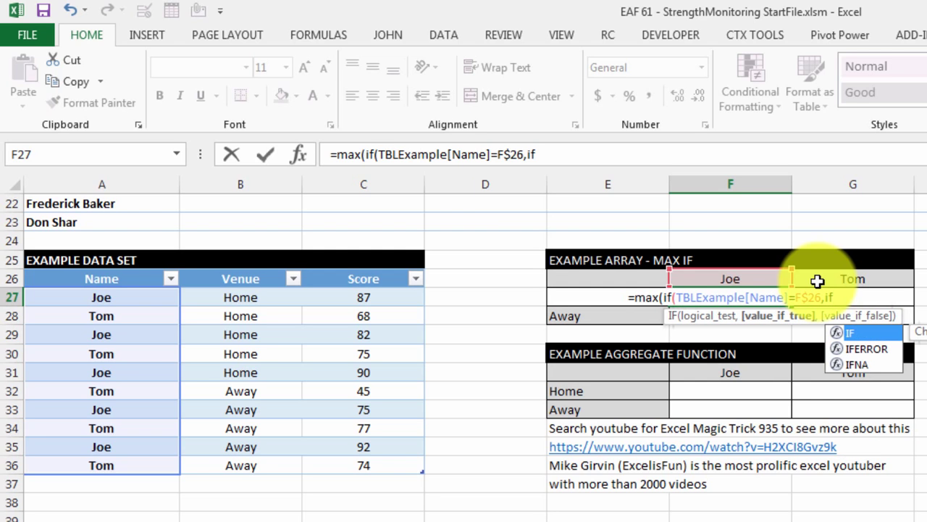
text(()
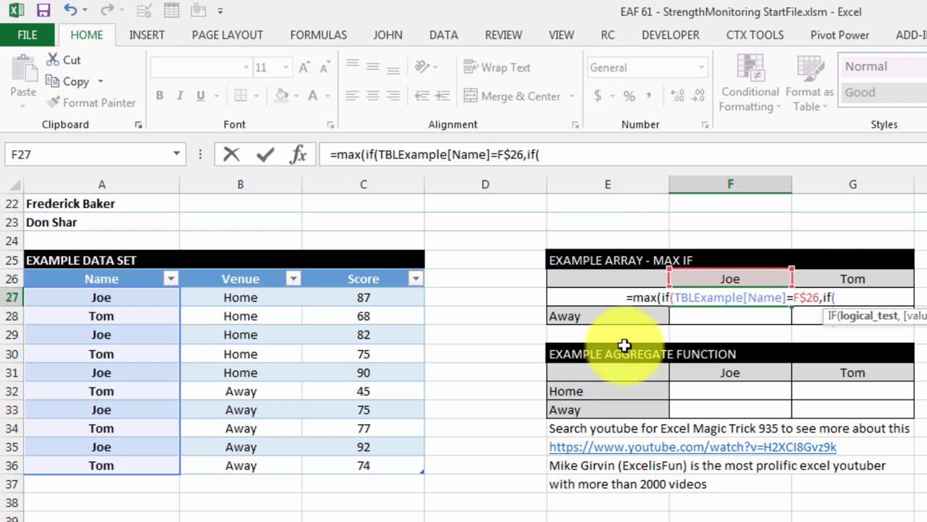
text(t)
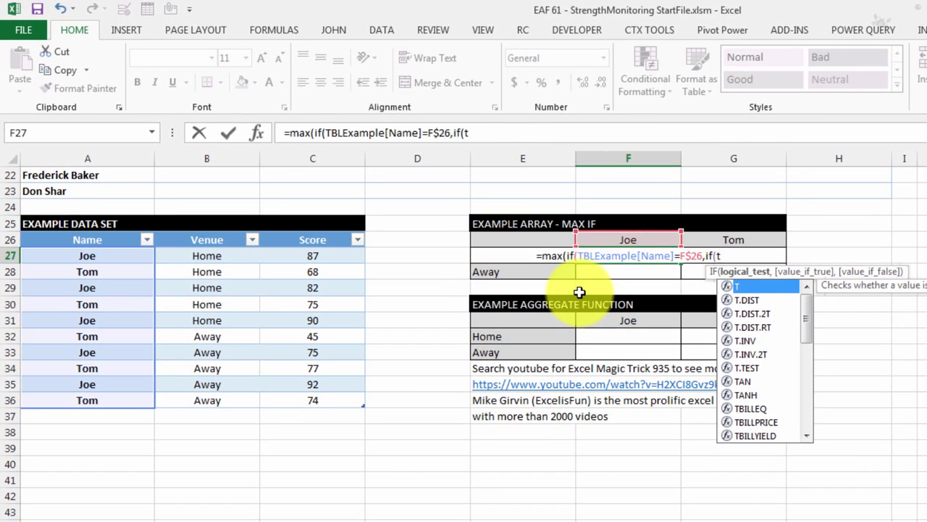
text(bl)
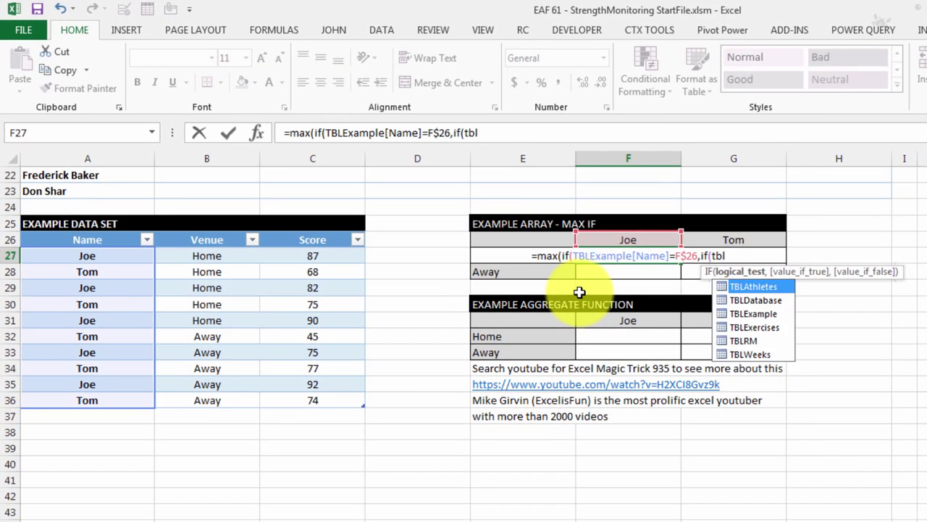
Step: Add the nested venue test TBLExample[Venue]=$E27 to the F27 formula
key(Down)
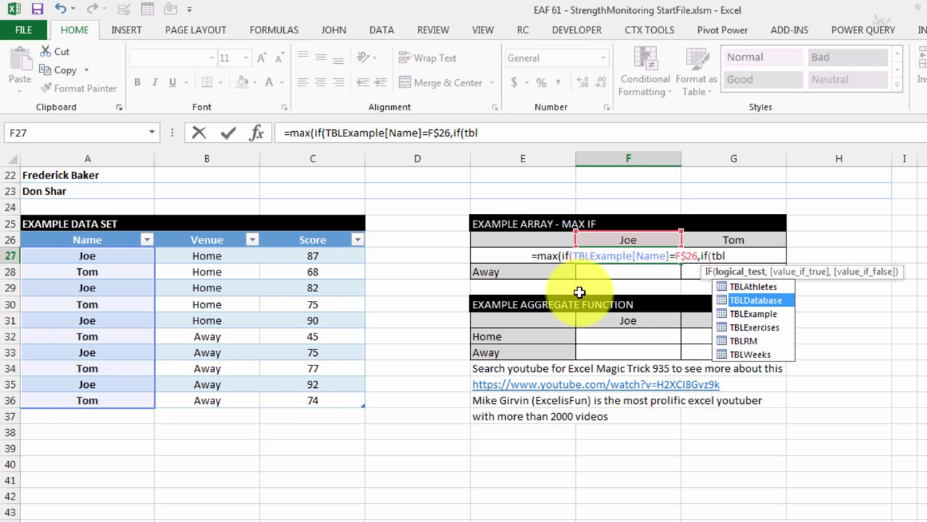
key(Down)
key(Tab)
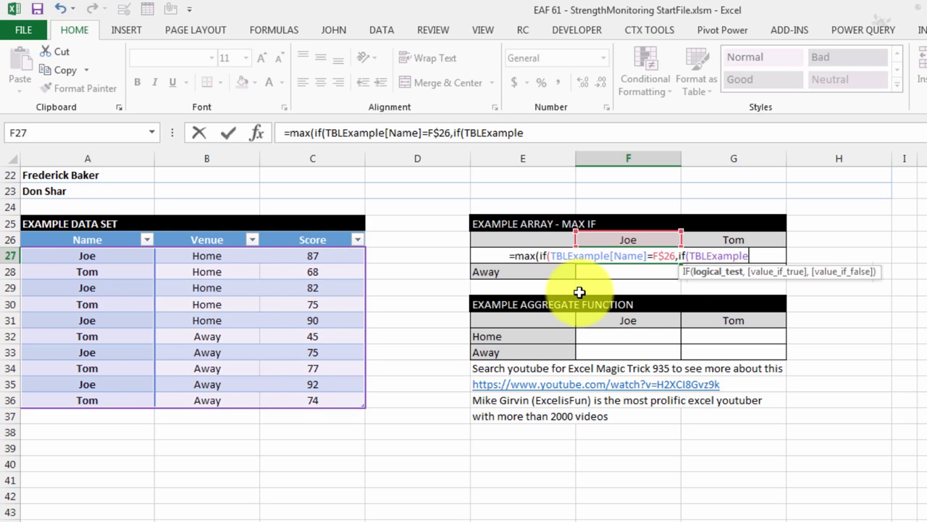
text([)
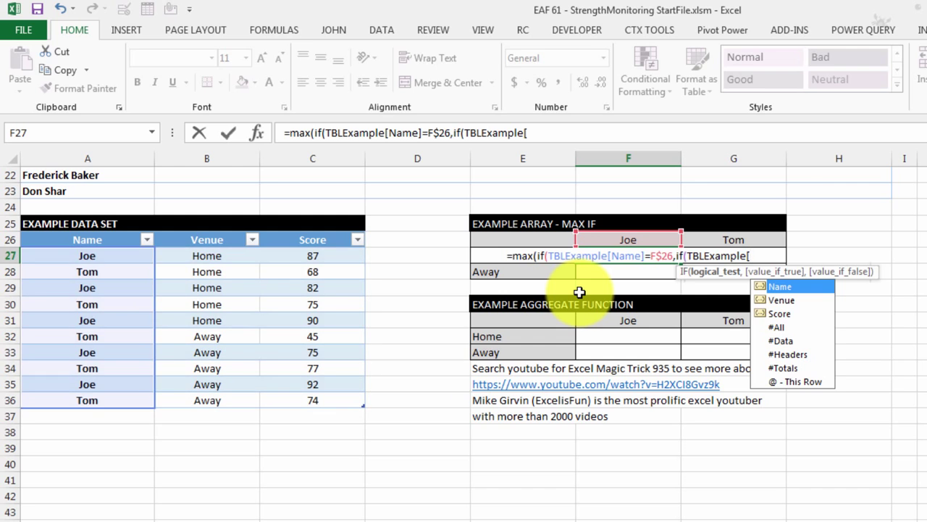
key(Down)
key(Tab)
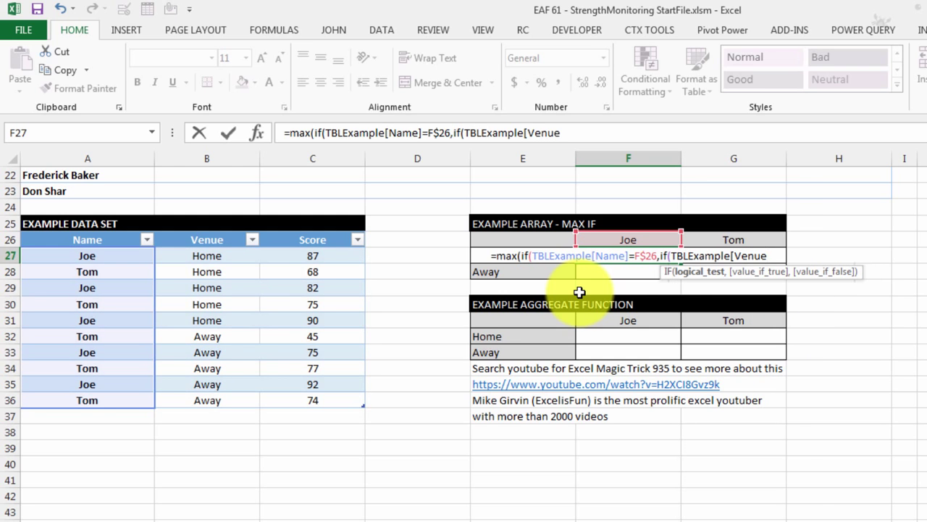
text(]=)
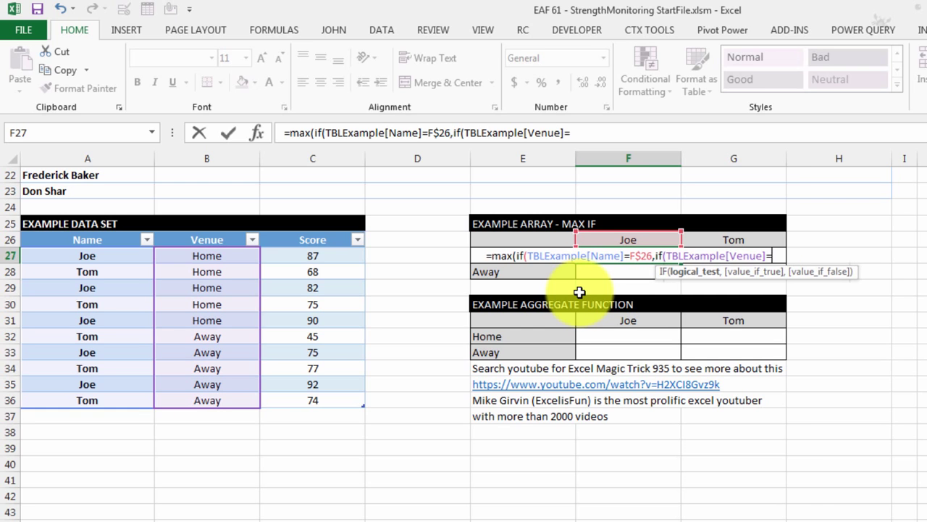
click(536, 271)
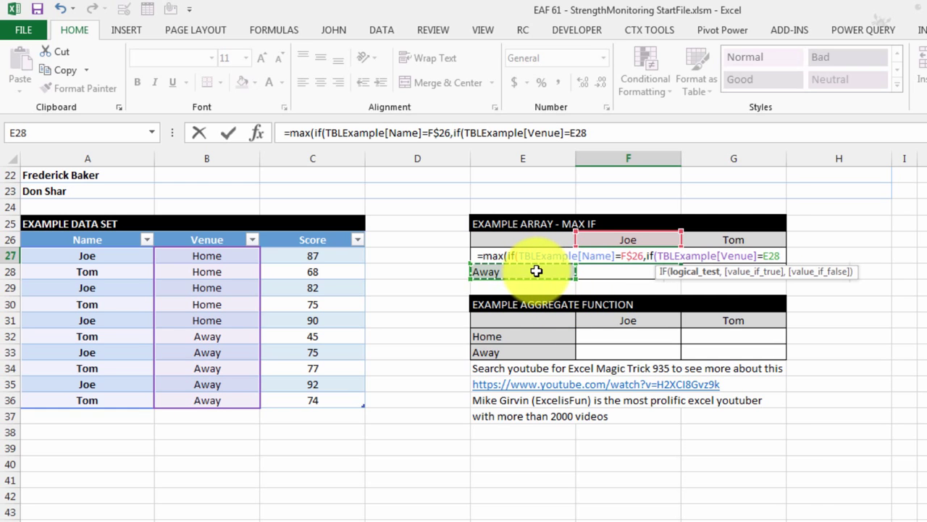
key(Up)
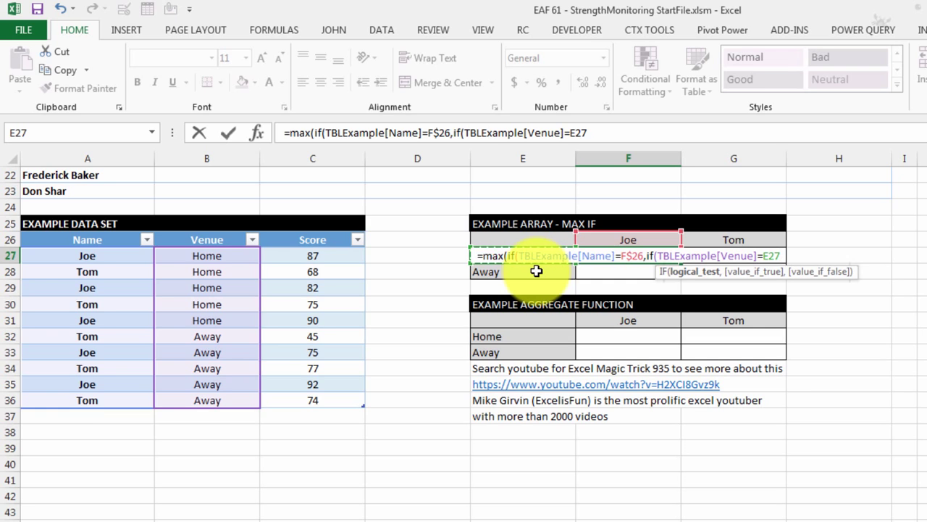
key(F4)
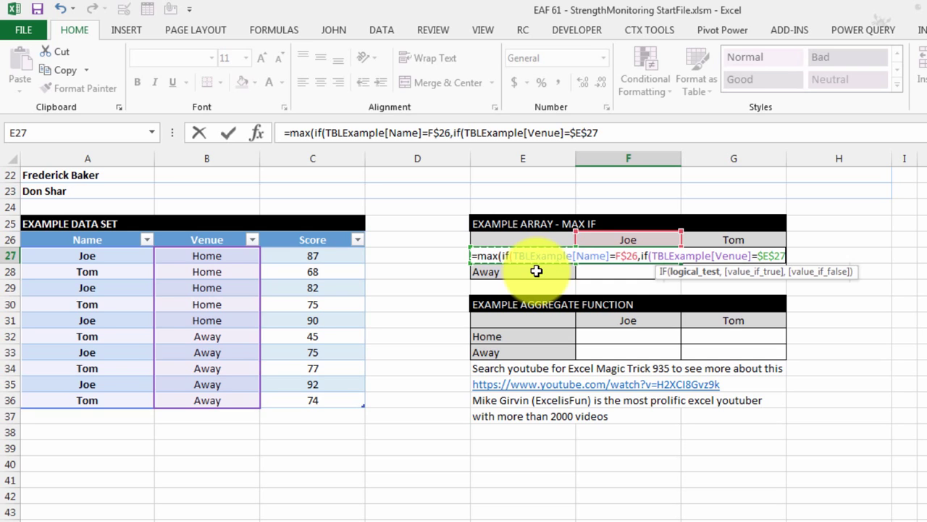
key(F4)
key(F4)
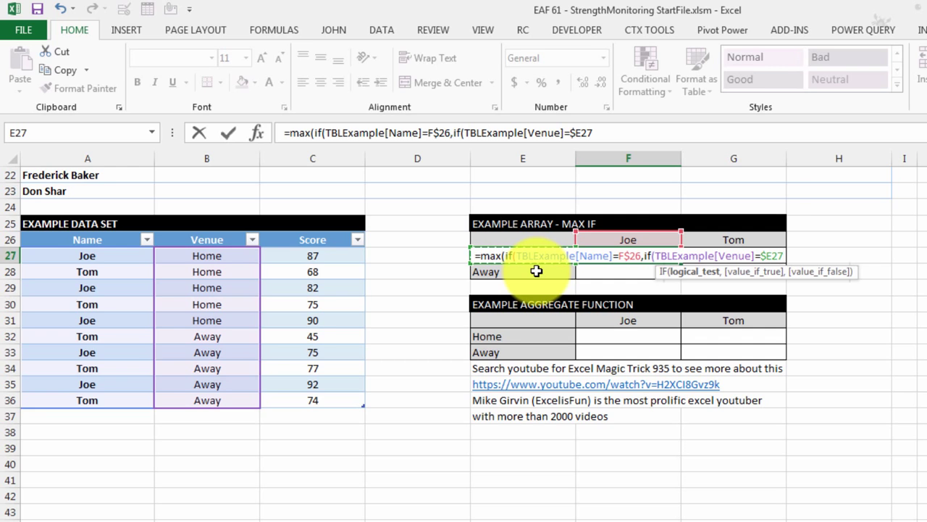
Step: Return TBLExample[Score], close all parentheses, and commit as an array formula giving 90
text(,)
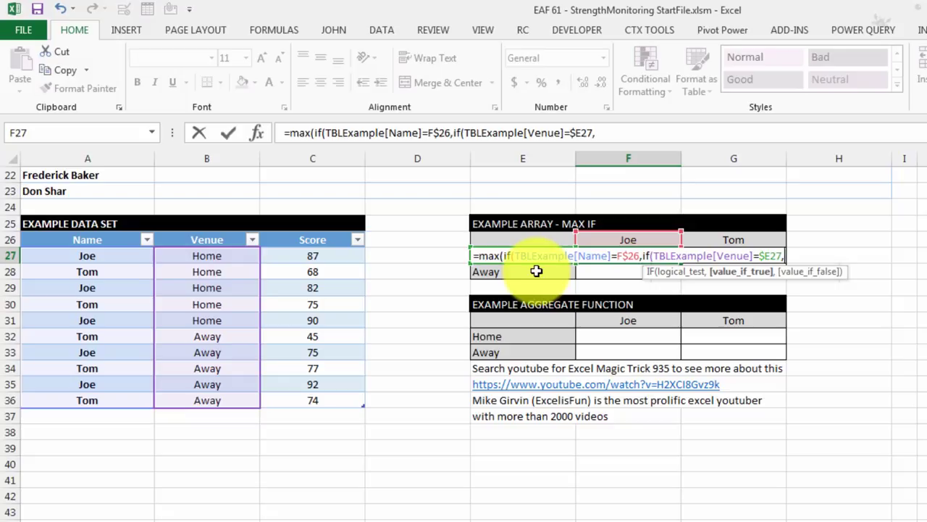
text(tbl)
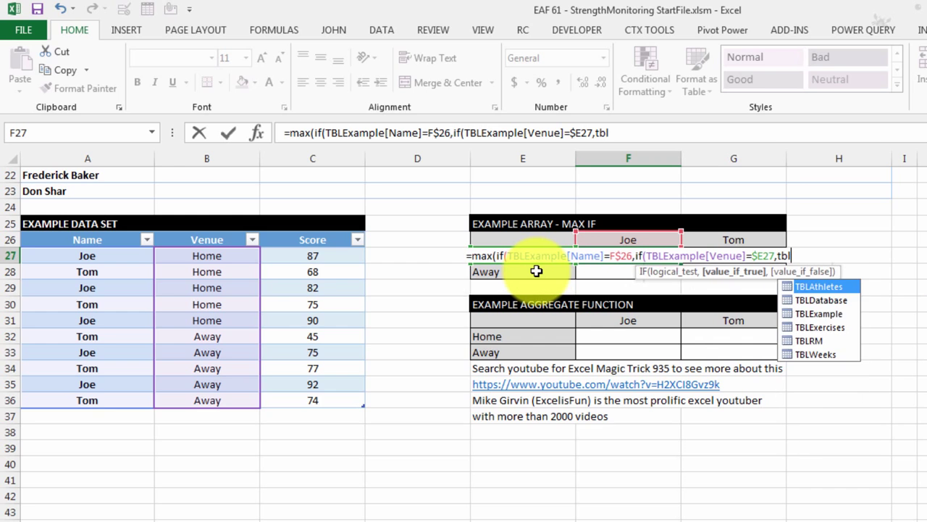
key(Down)
key(Down)
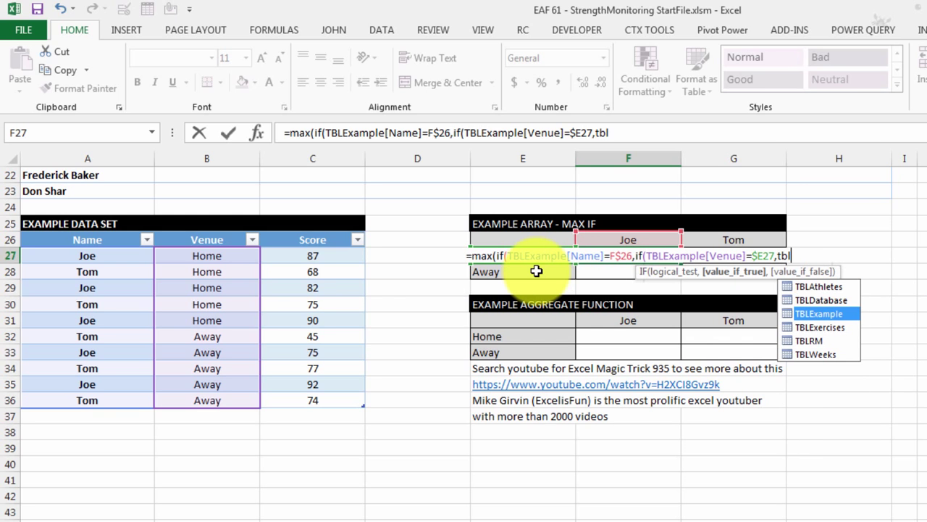
key(Tab)
text([)
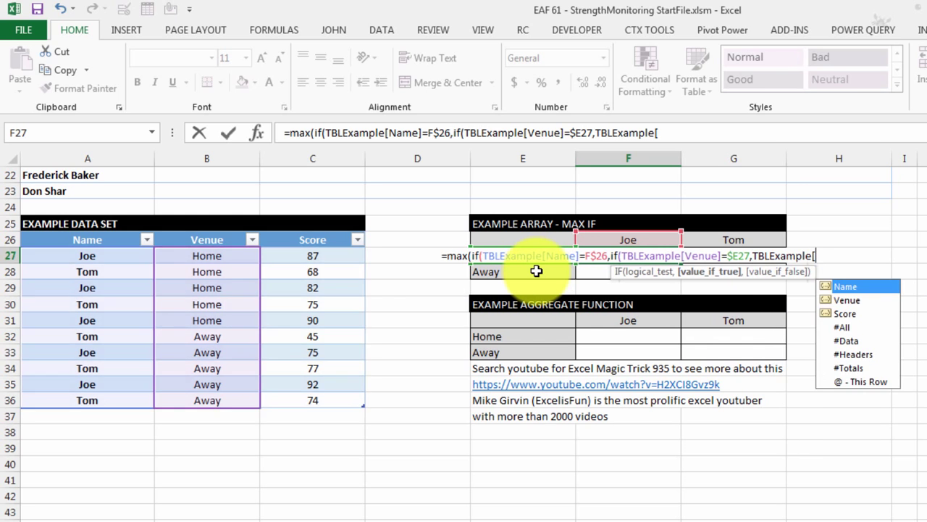
key(Down)
key(Down)
key(Tab)
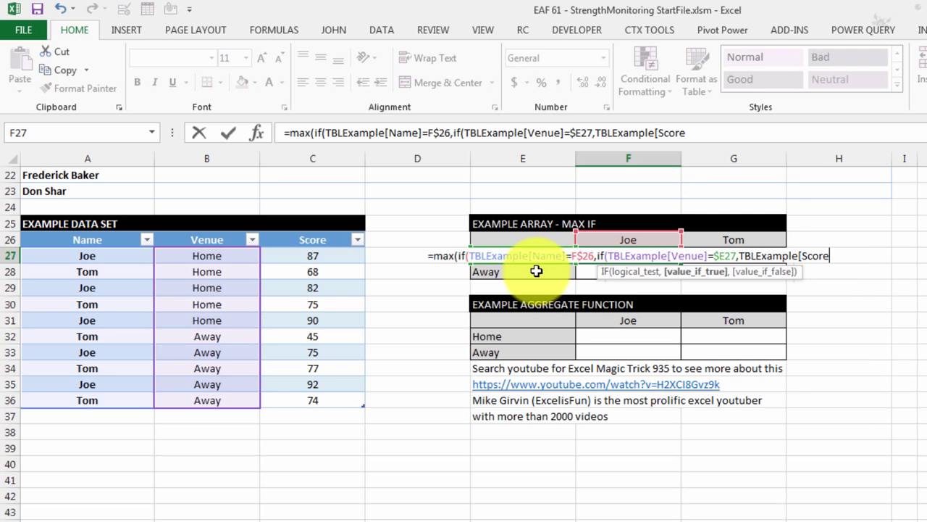
text(])
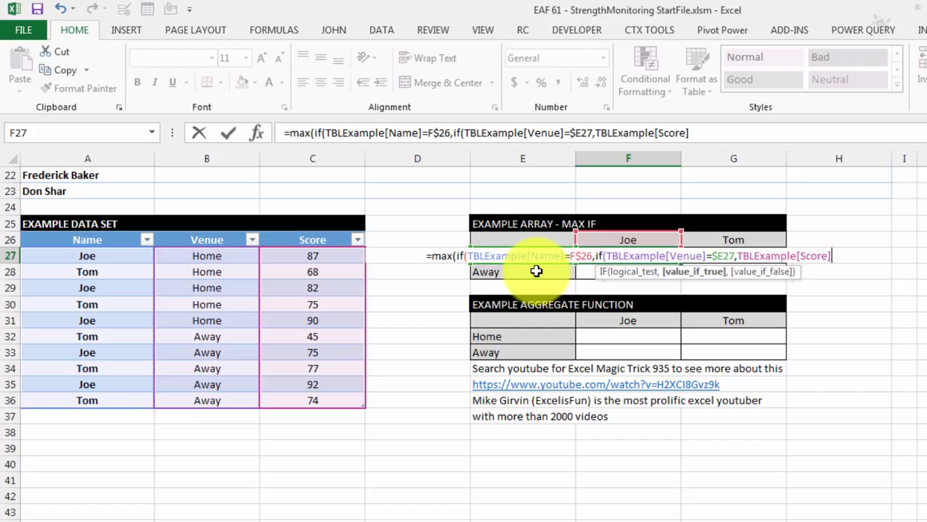
text())
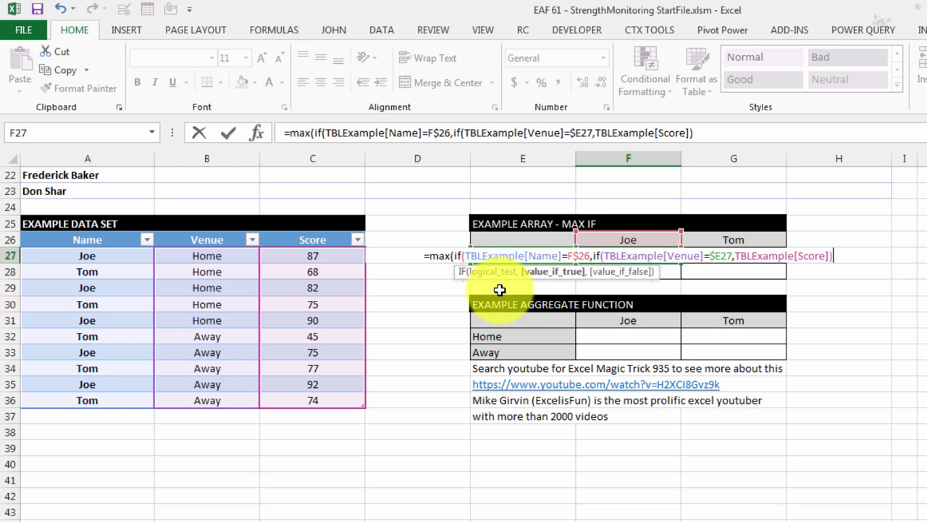
text())
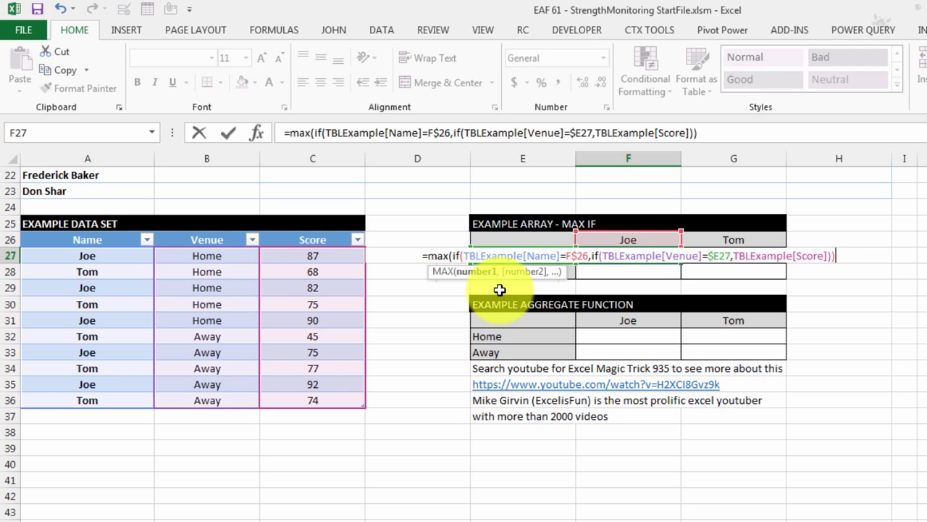
text())
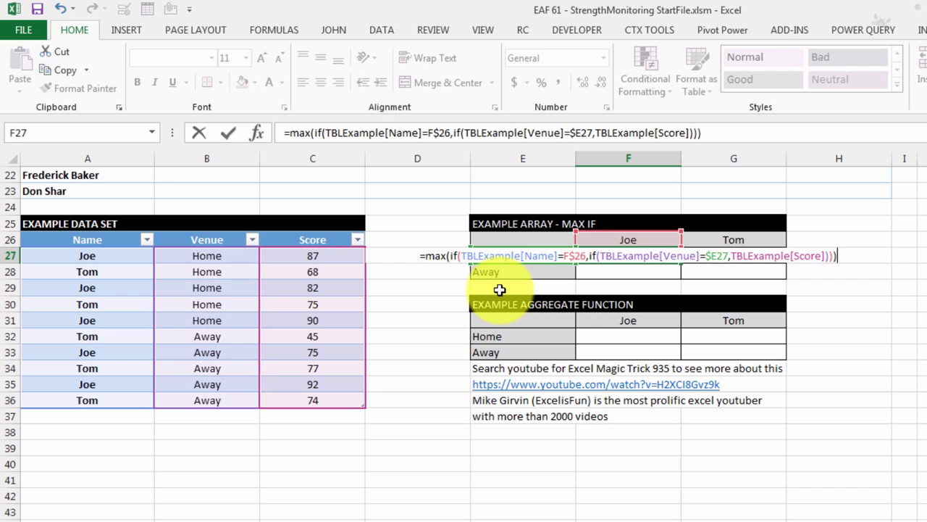
key(ctrl+shift+Return)
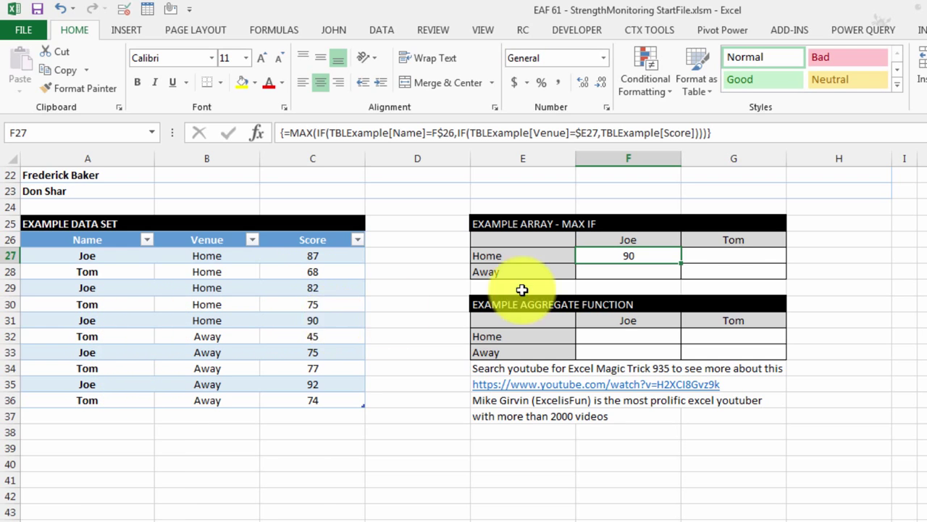
Step: Fill F27's array formula right to G27 and down through row 28, giving 90, 75, 92, 77
drag(683, 264, 780, 259)
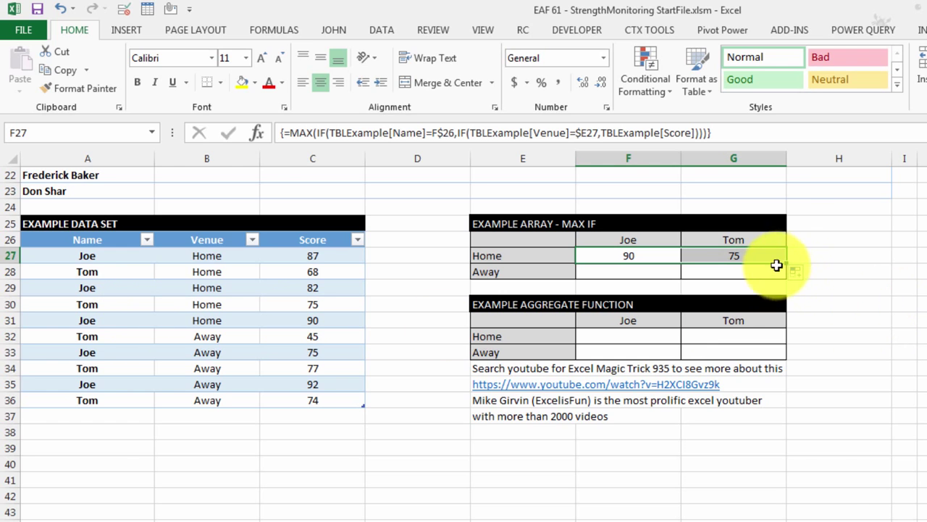
drag(787, 264, 791, 280)
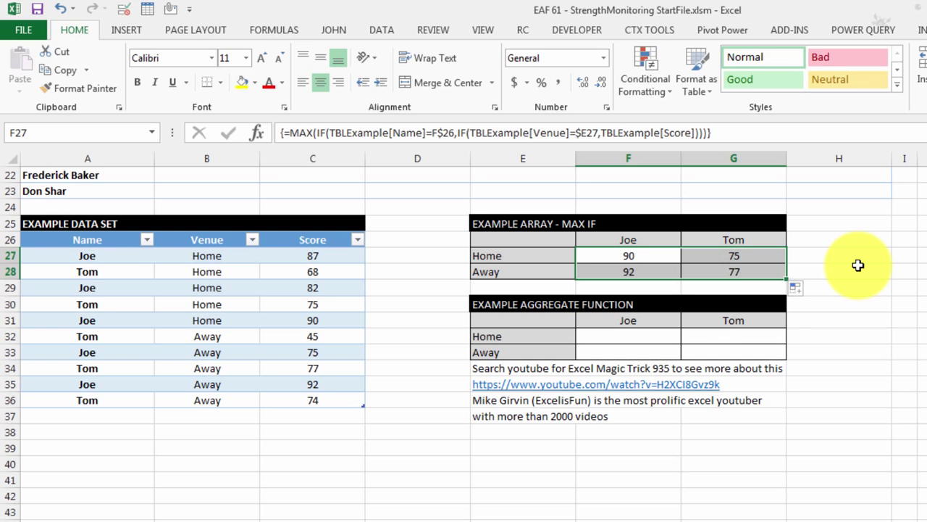
click(638, 255)
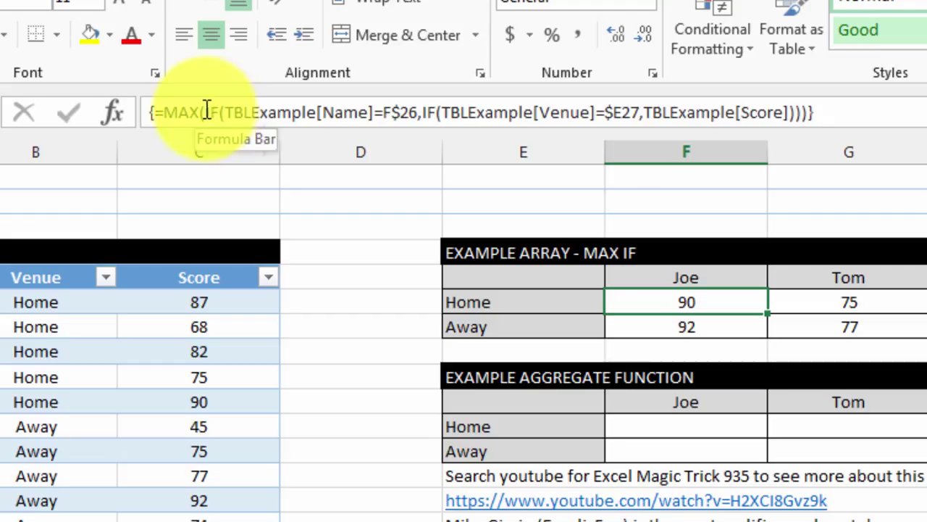
click(230, 117)
drag(283, 116, 802, 119)
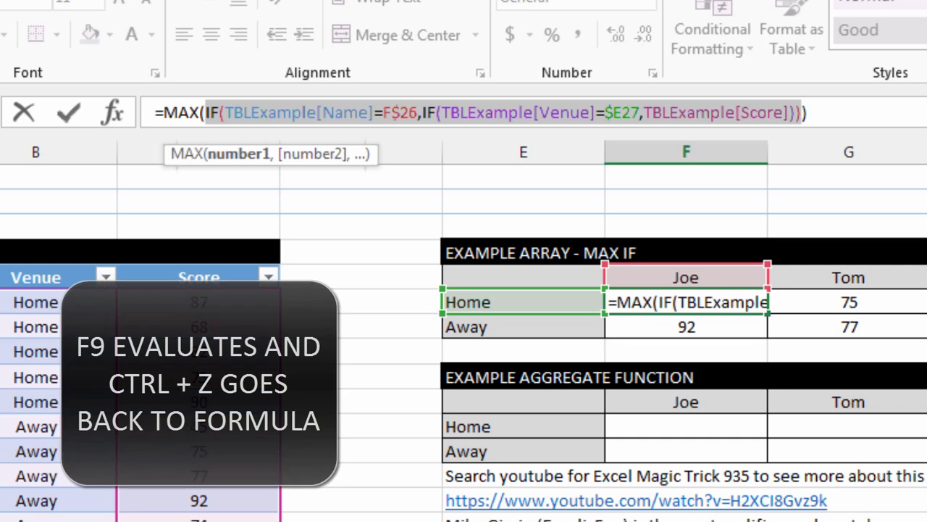
key(F9)
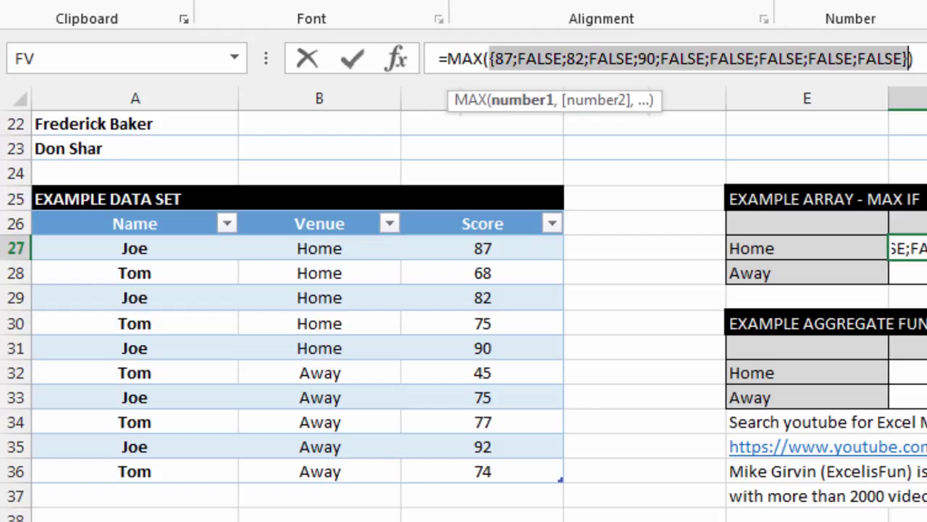
key(ctrl+z)
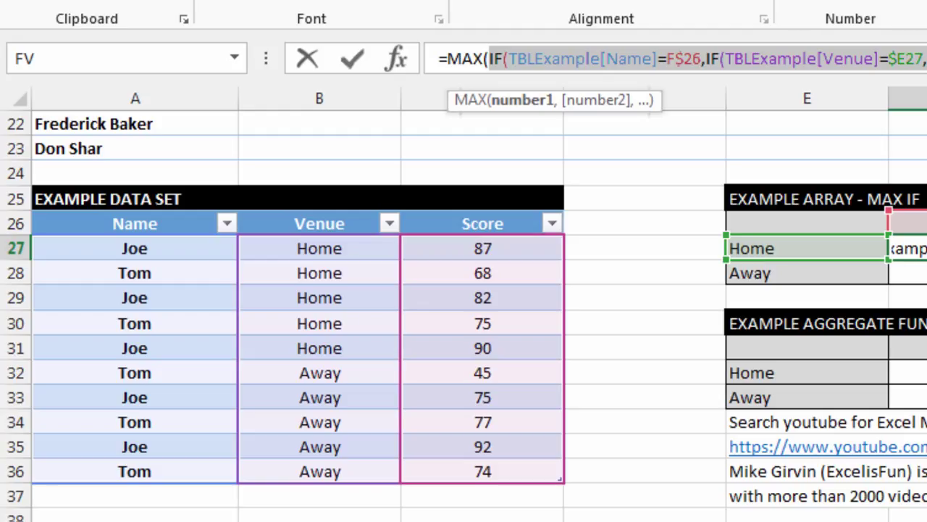
Step: Exit editing and try the F27 formula as a MIN IF array formula
key(Escape)
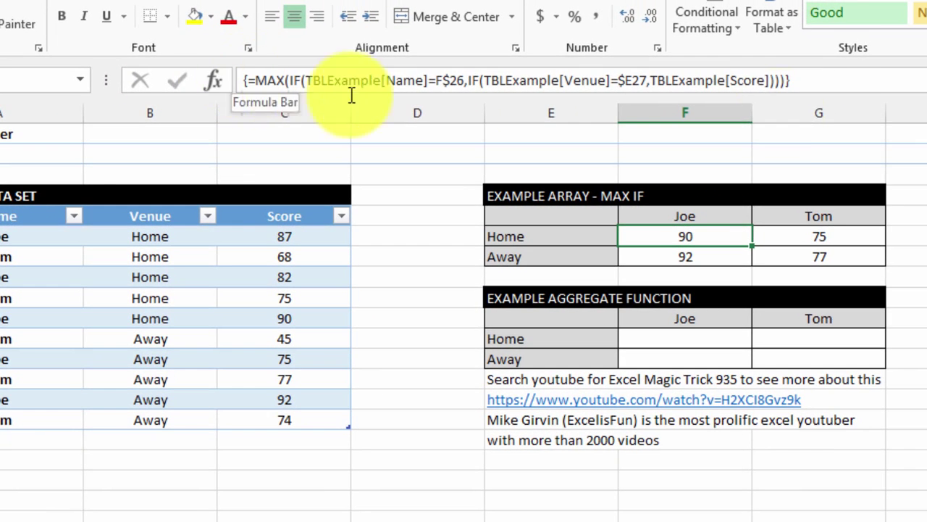
click(285, 80)
text(Min)
key(ctrl+shift+Return)
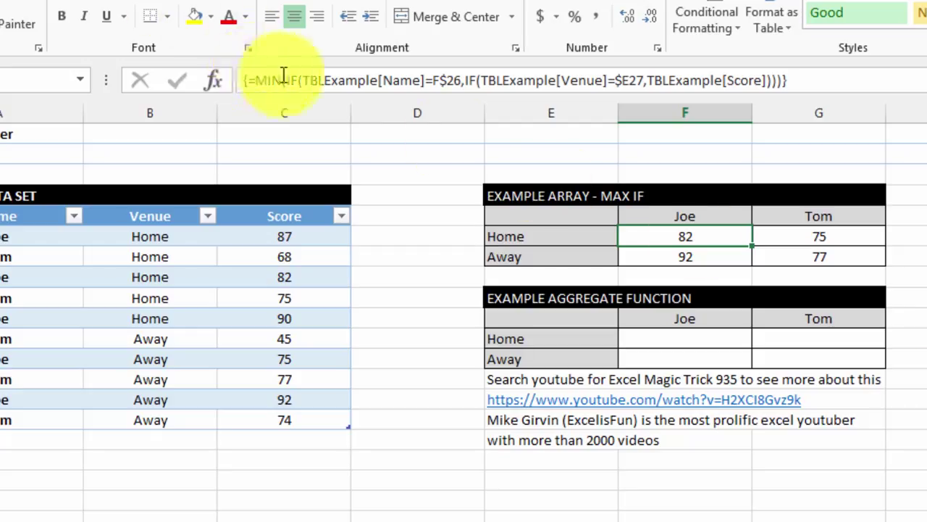
Step: Change the formula back to MAX and recommit it as an array formula returning 90
click(282, 79)
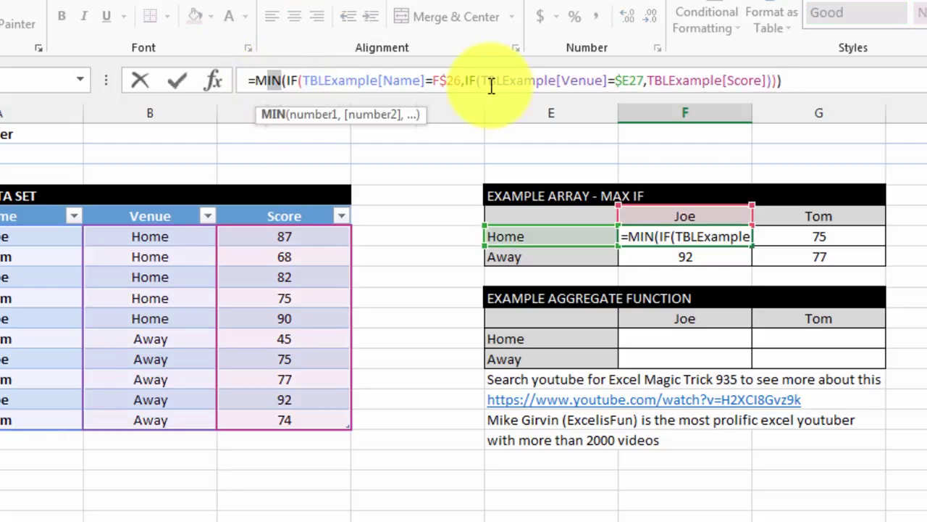
text(Max)
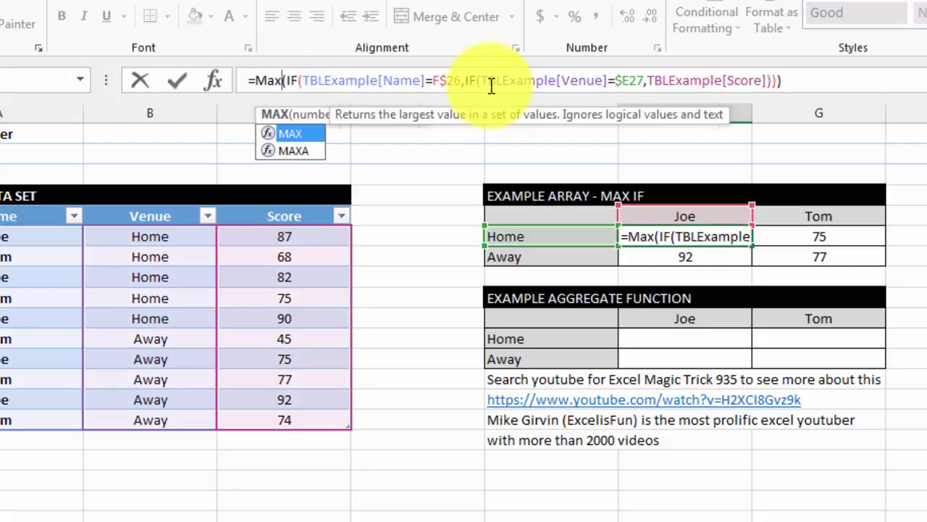
key(ctrl+shift+Return)
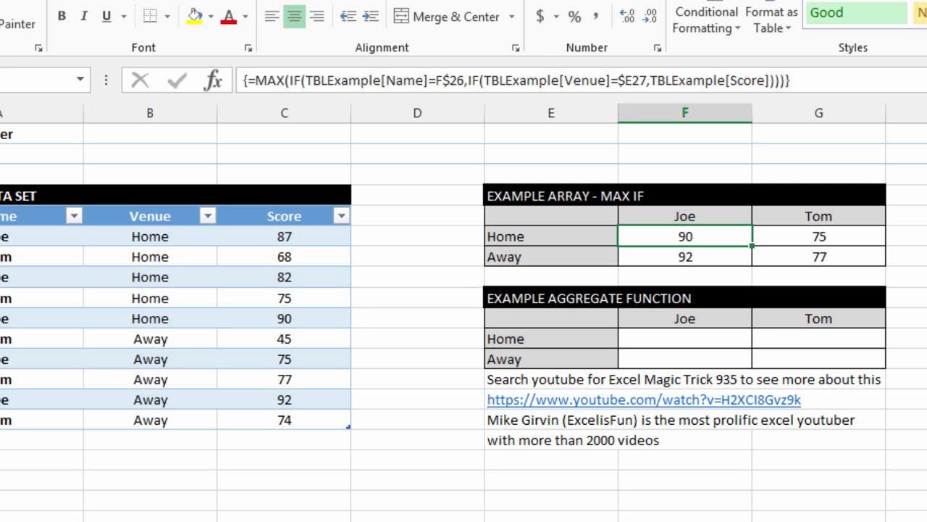
click(685, 339)
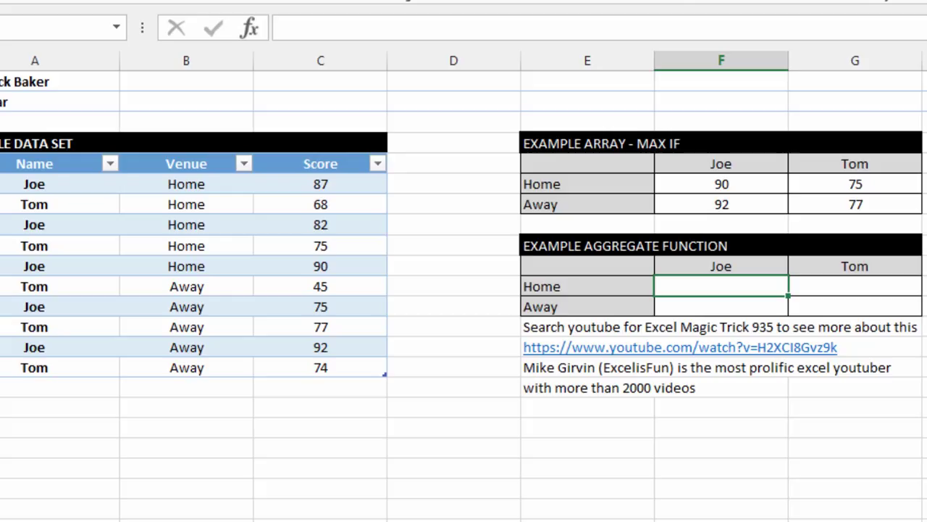
text(=agg)
key(Tab)
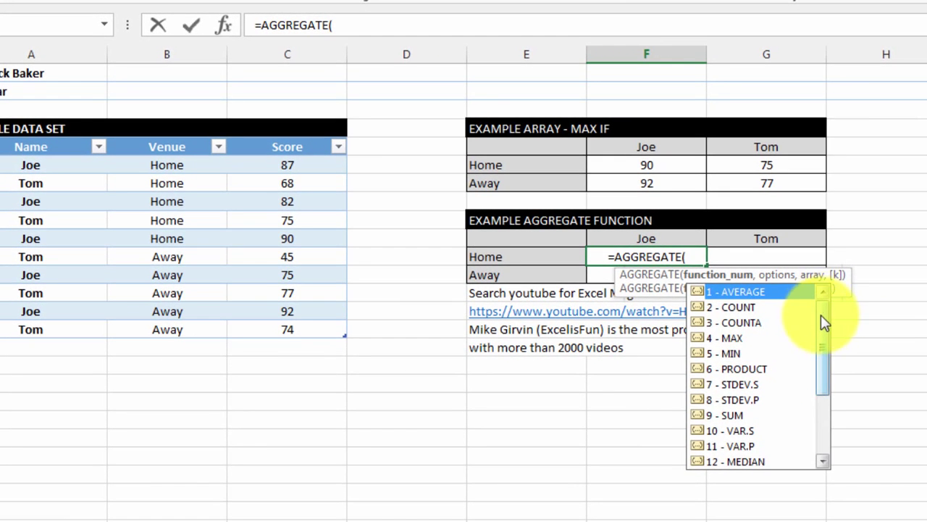
drag(846, 324, 859, 437)
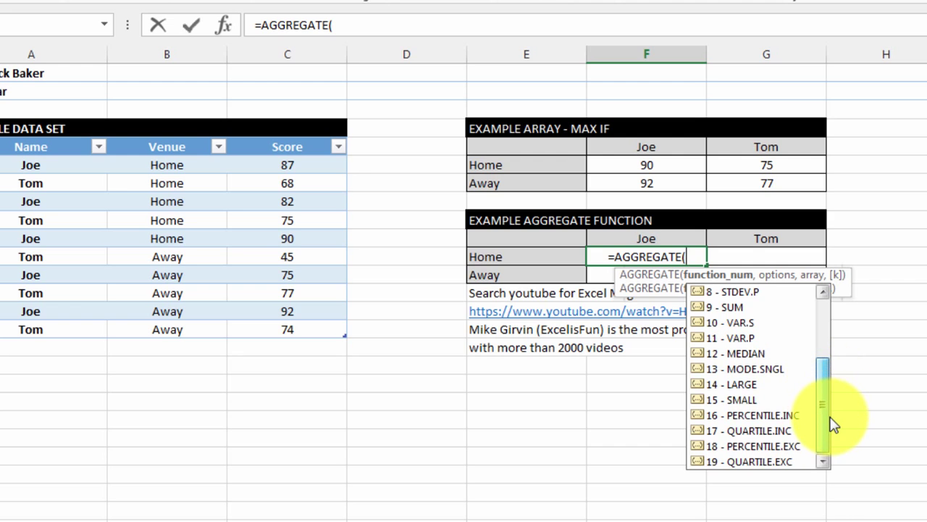
drag(821, 393, 824, 331)
key(Escape)
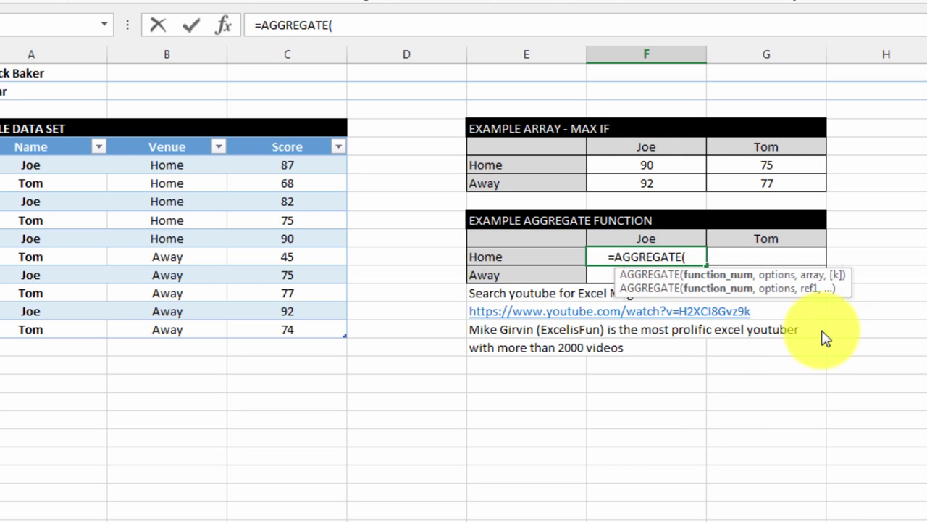
key(Escape)
click(703, 457)
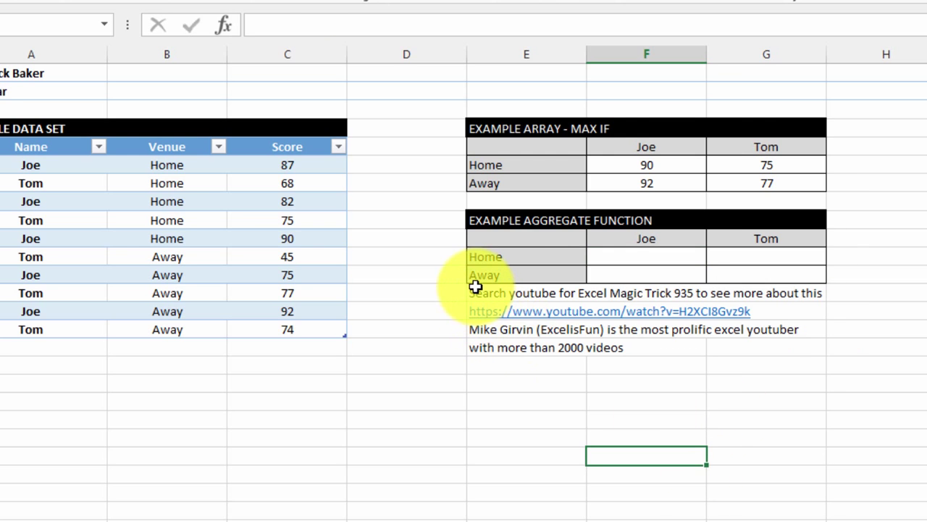
drag(475, 294, 811, 350)
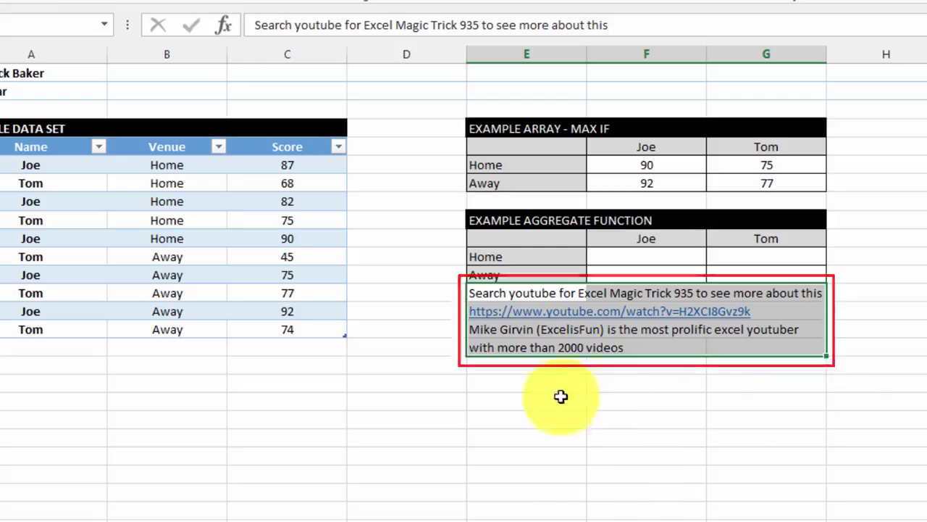
click(505, 385)
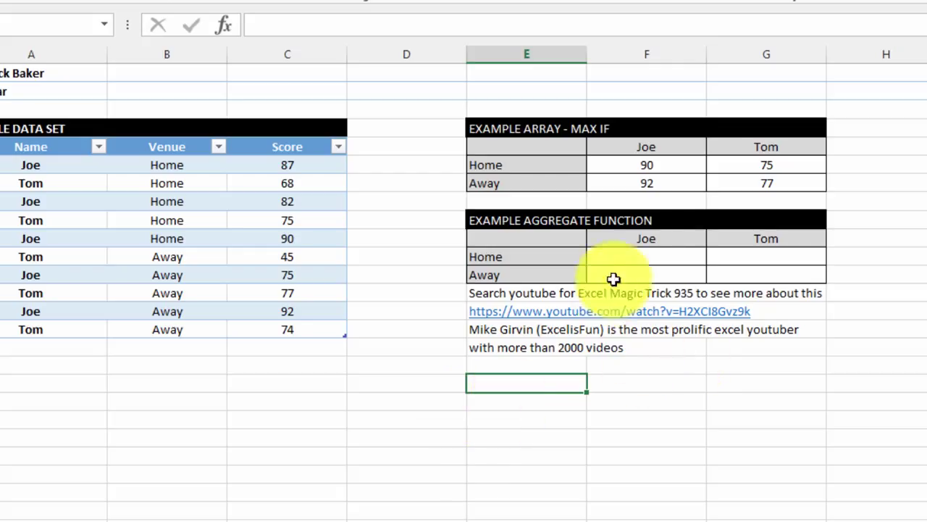
Step: In F14, type =AGGREGATE(14,6, choosing 14 - LARGE and 6 - Ignore error values
click(648, 259)
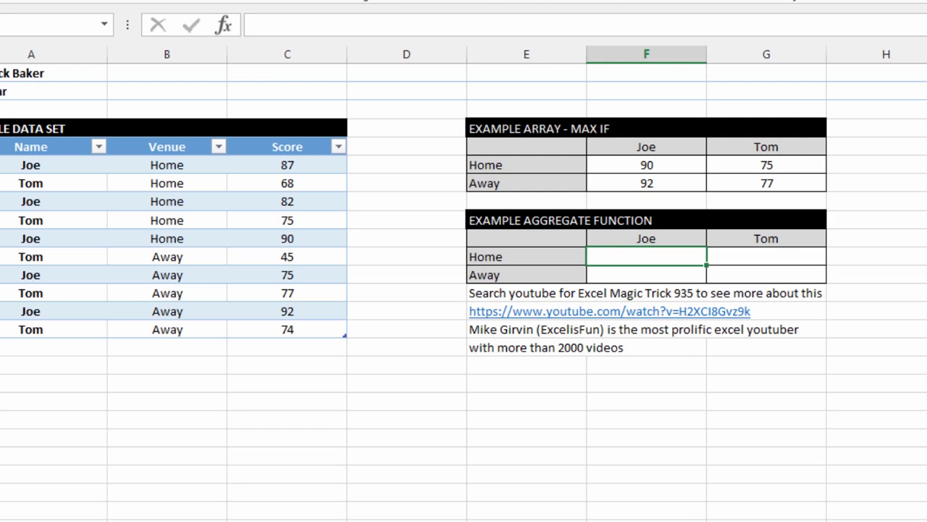
text(=agg)
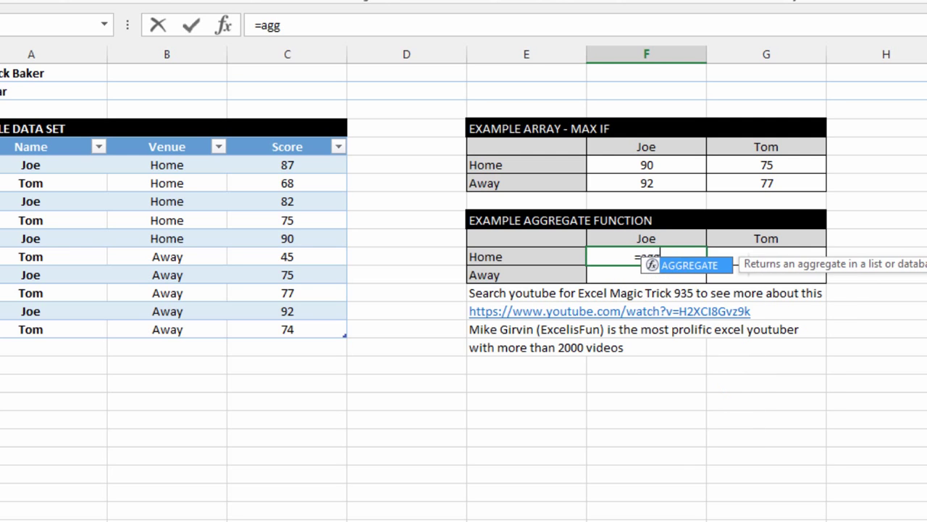
key(Tab)
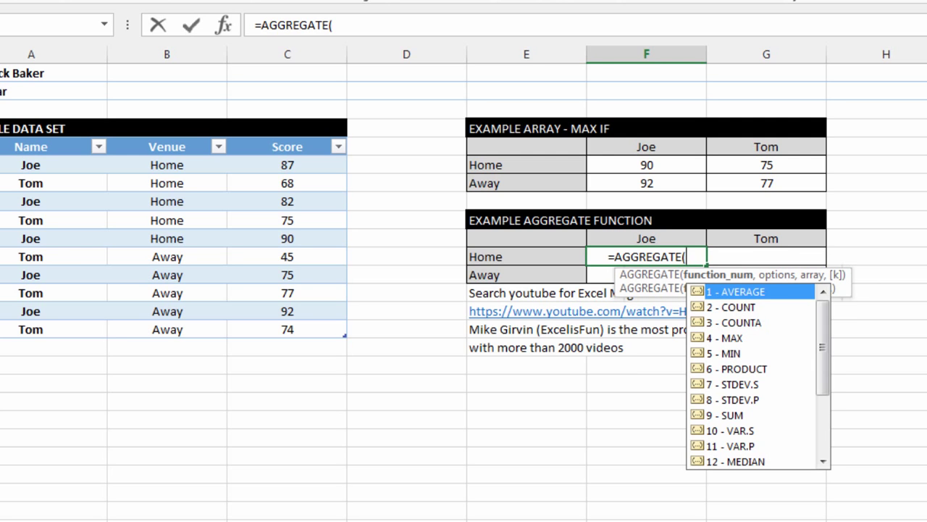
key(Down)
key(Down)
key(Down)
key(Down)
key(Down)
key(Down)
key(Down)
key(Down)
key(Down)
key(Down)
key(Down)
key(Down)
key(Down)
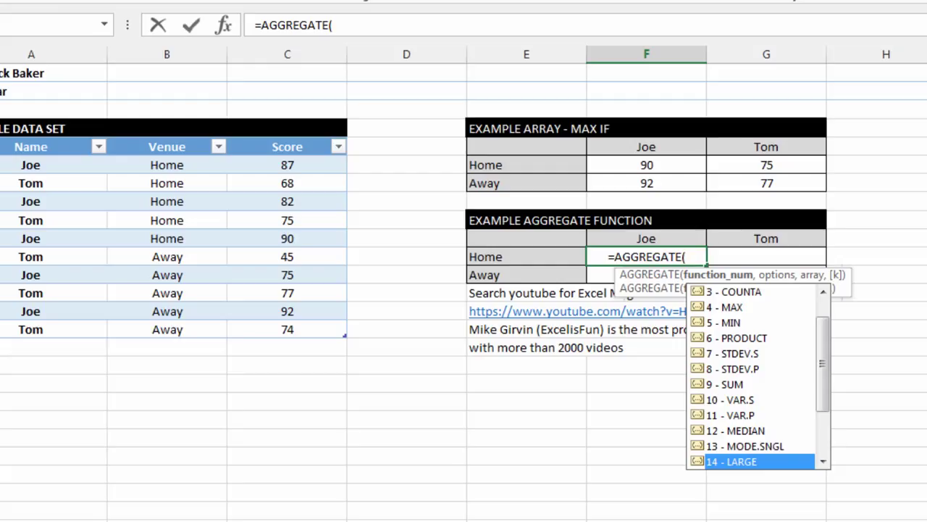
key(Tab)
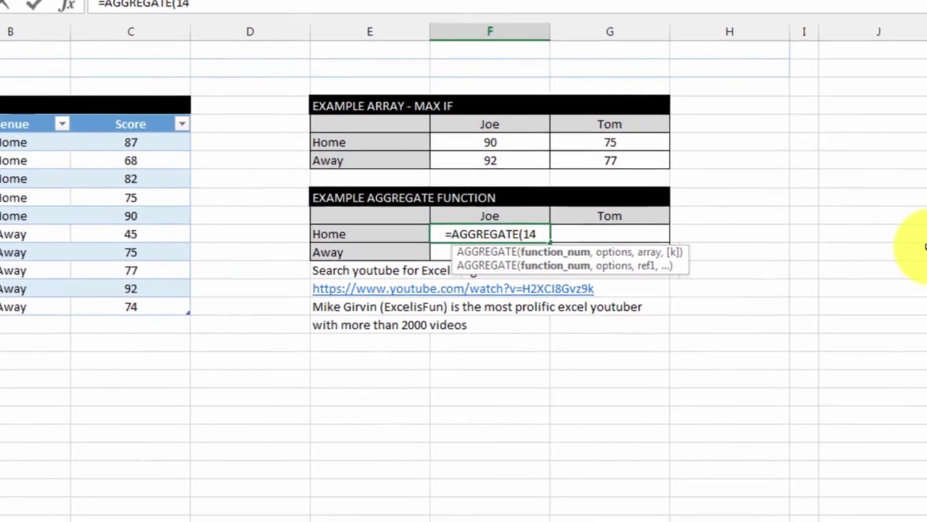
text(,)
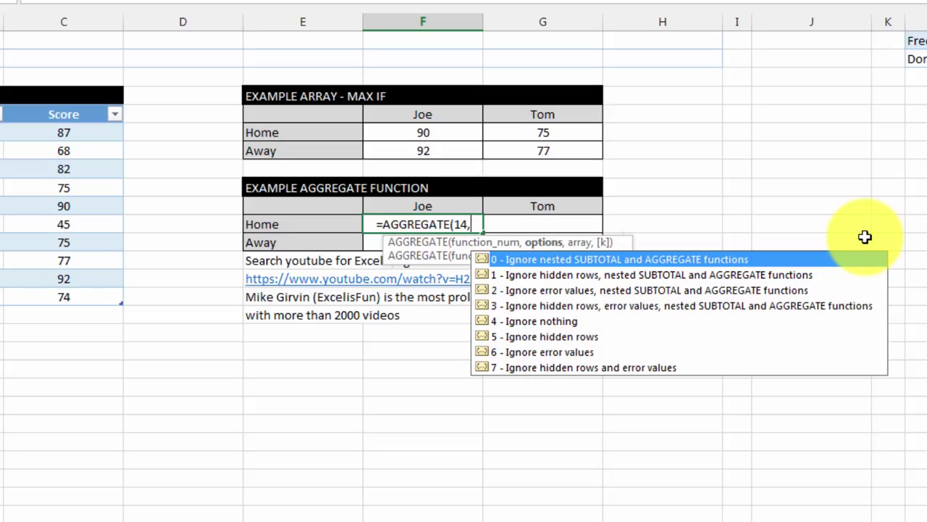
key(Down)
key(Down)
key(Down)
key(Down)
key(Down)
key(Down)
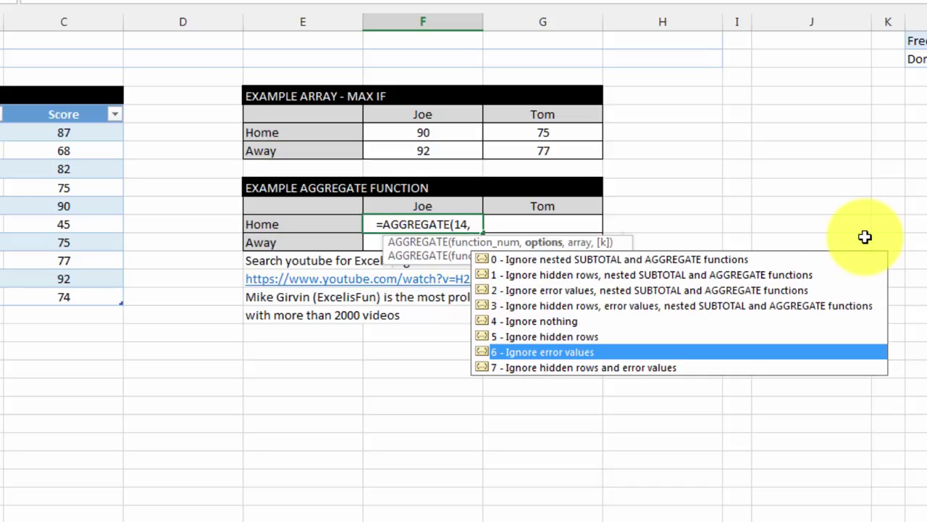
key(Tab)
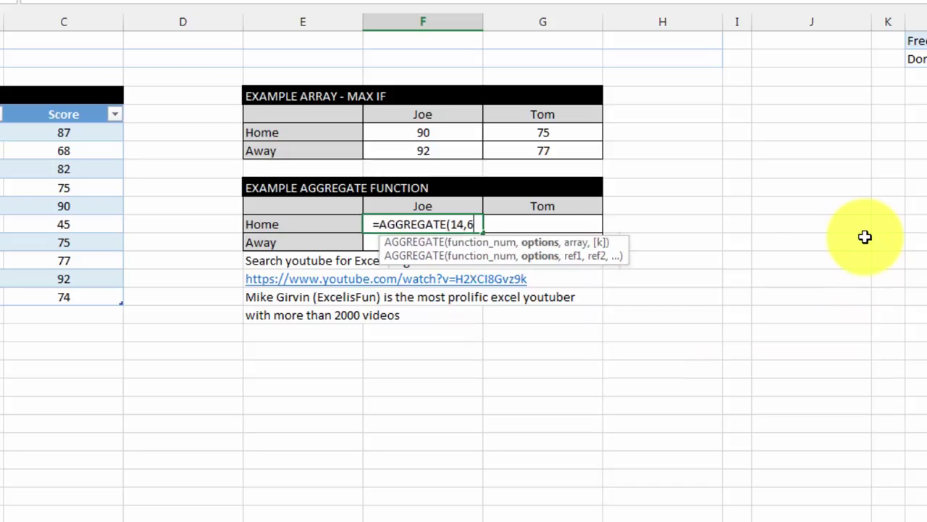
text(,)
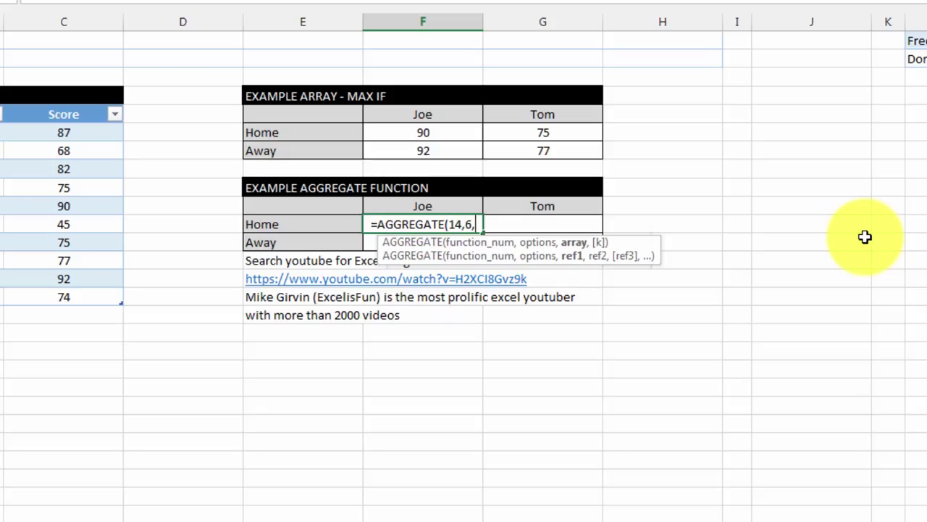
Step: Add the array argument ((TBLExample[Name]=$F$31) to the AGGREGATE formula
text((()
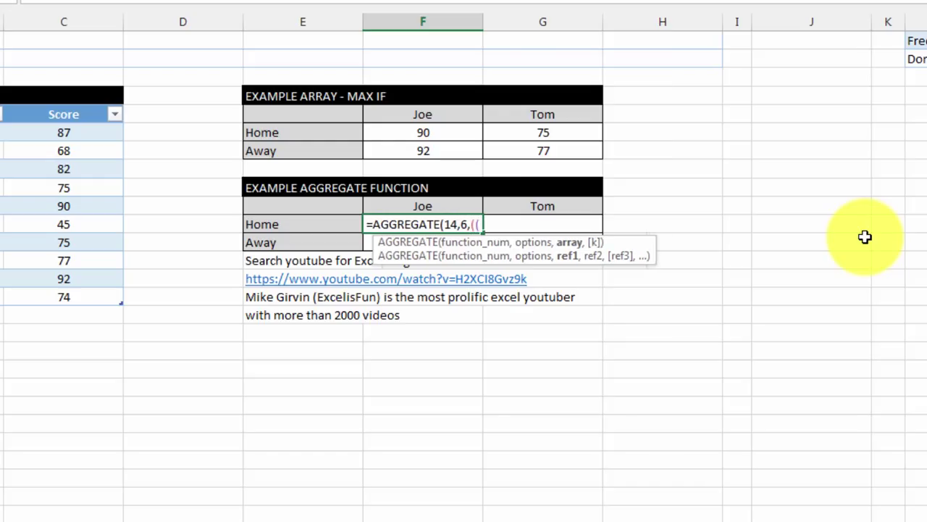
text(tbl)
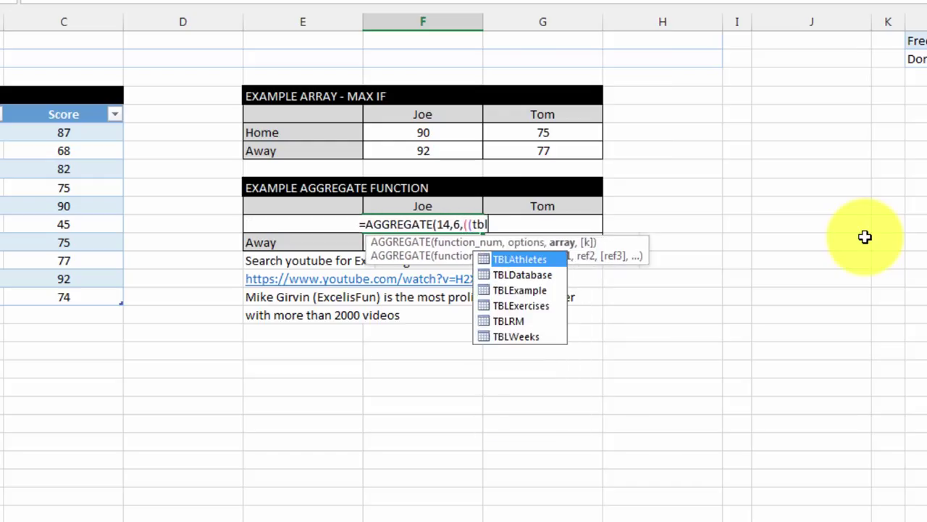
key(Down)
key(Down)
key(Tab)
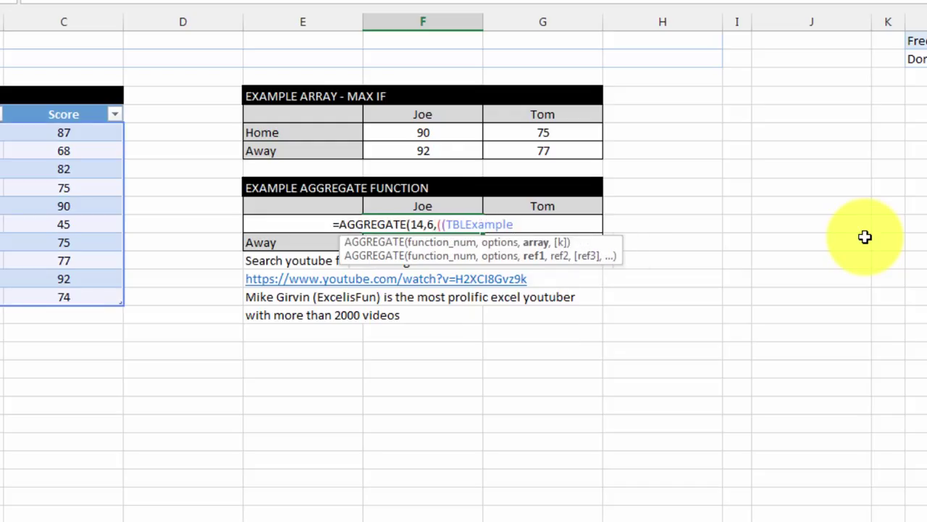
text([)
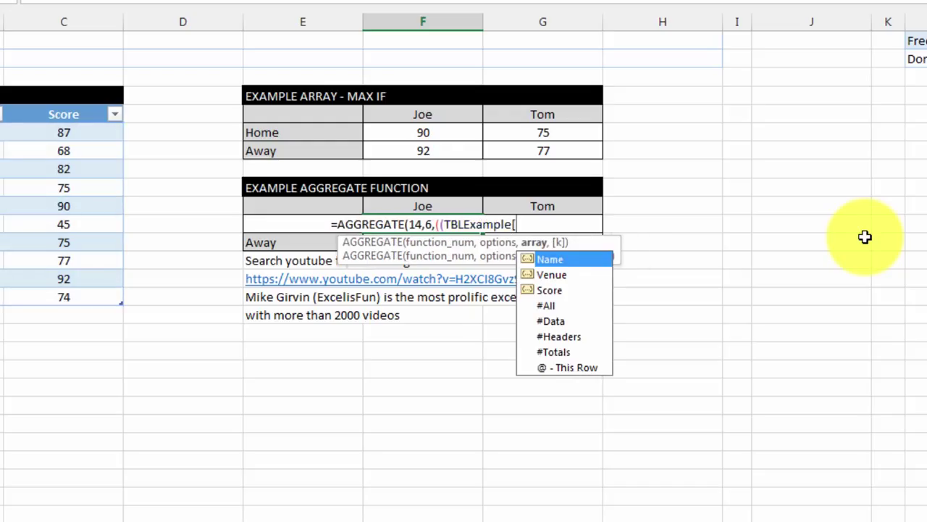
key(Tab)
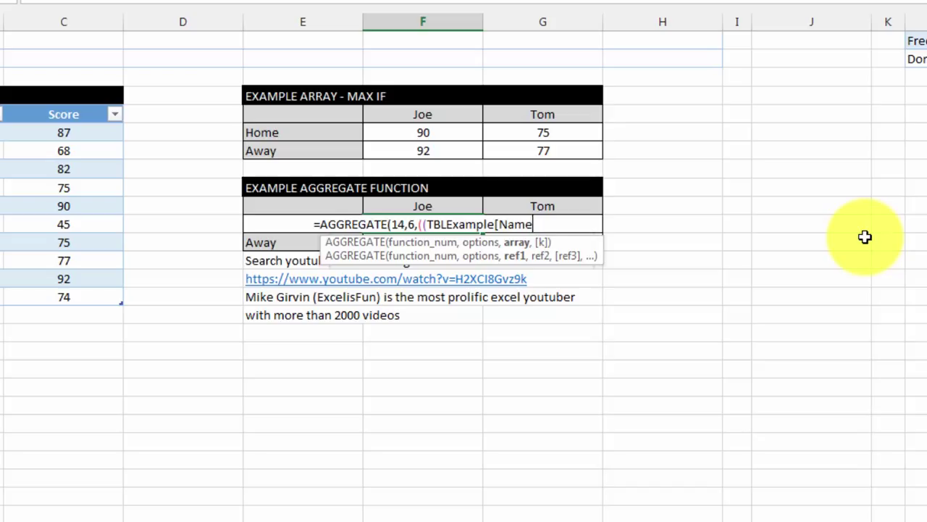
text(])
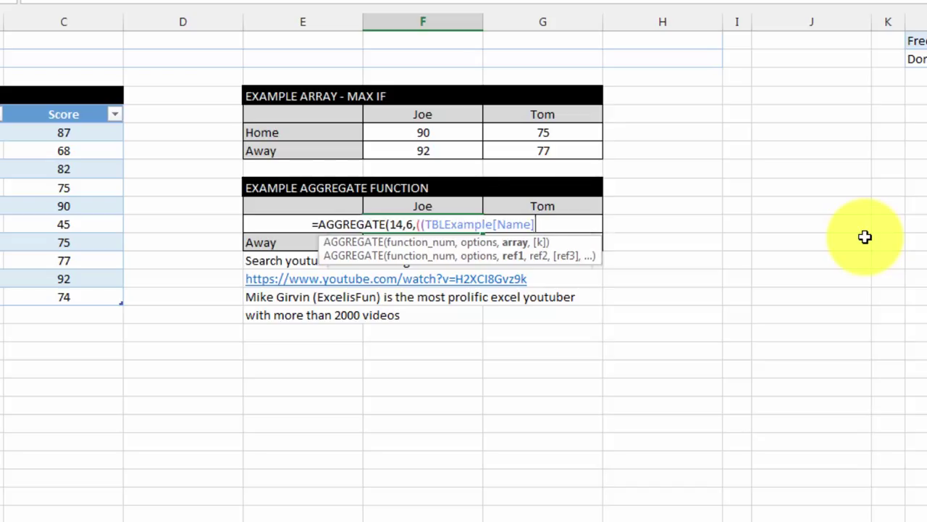
text(=)
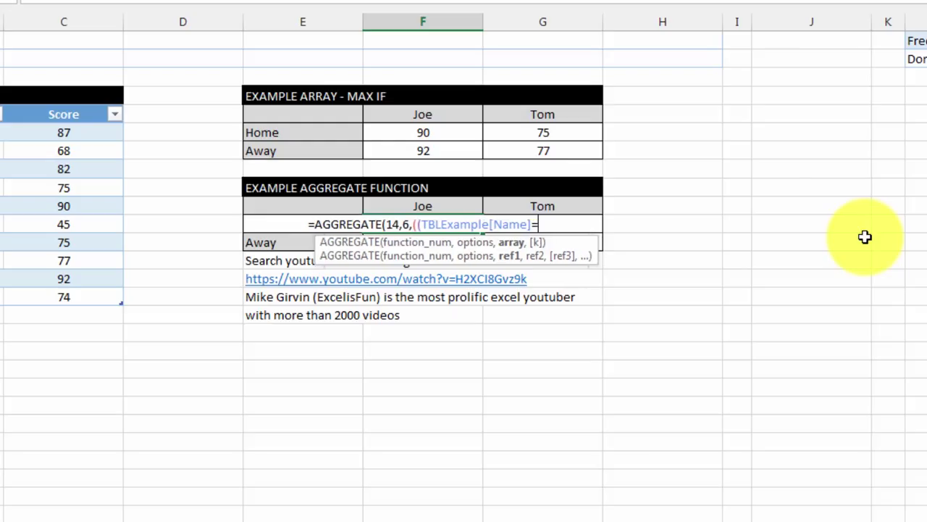
click(428, 205)
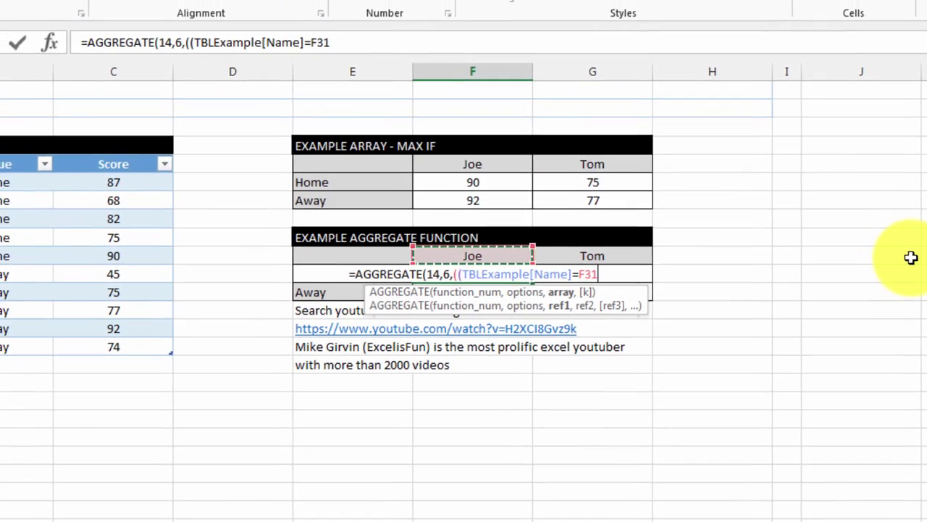
key(F4)
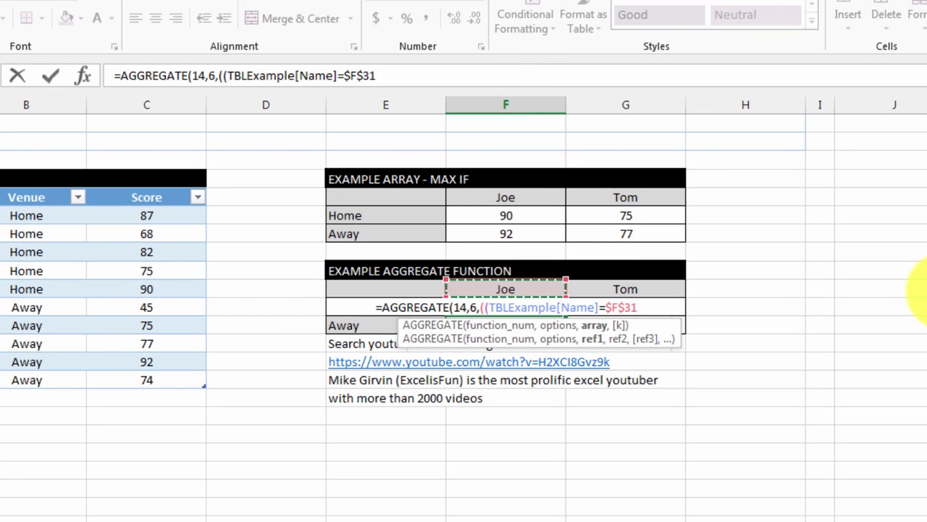
click(410, 75)
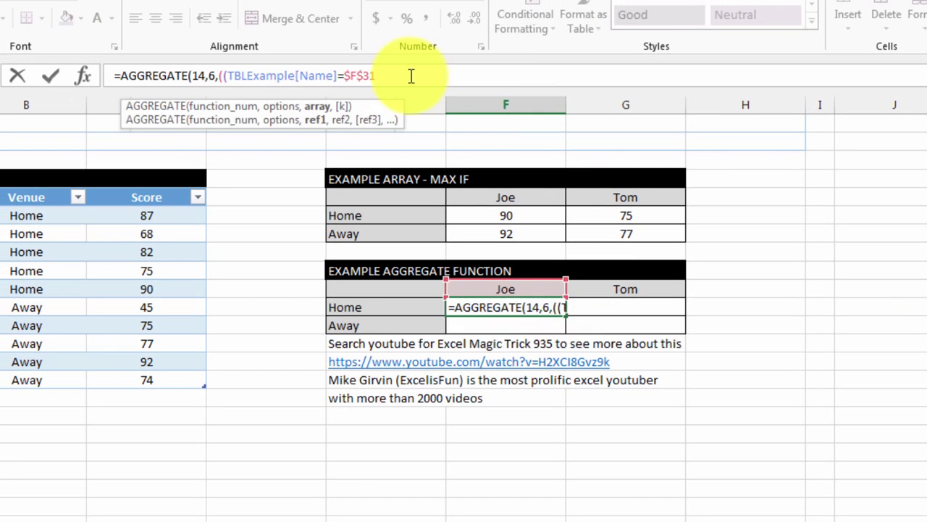
text())
Step: Evaluate the Name condition with F9 to check its TRUE/FALSE array, then undo
drag(410, 75, 223, 76)
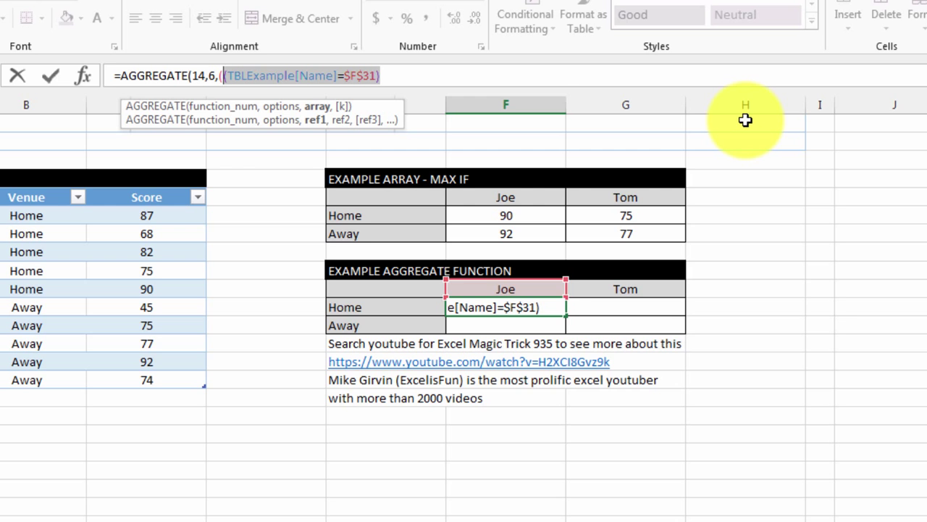
key(F9)
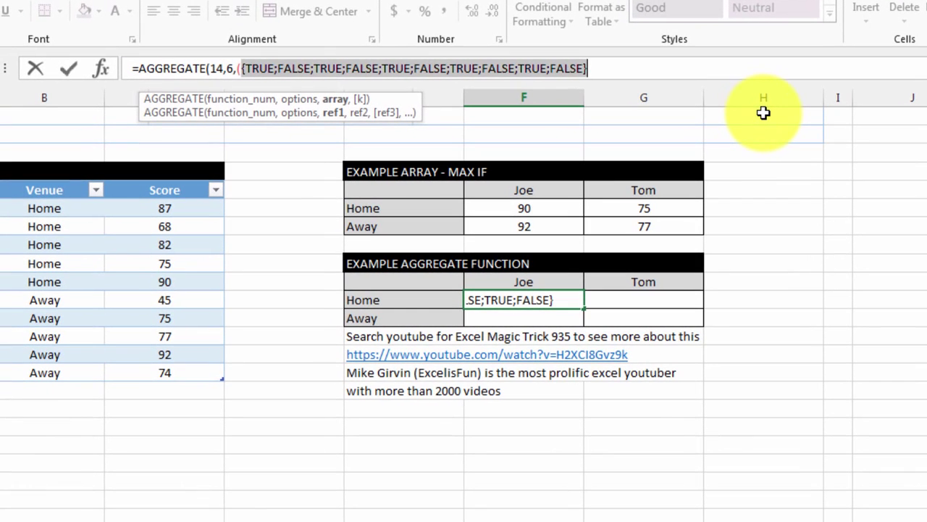
key(ctrl+z)
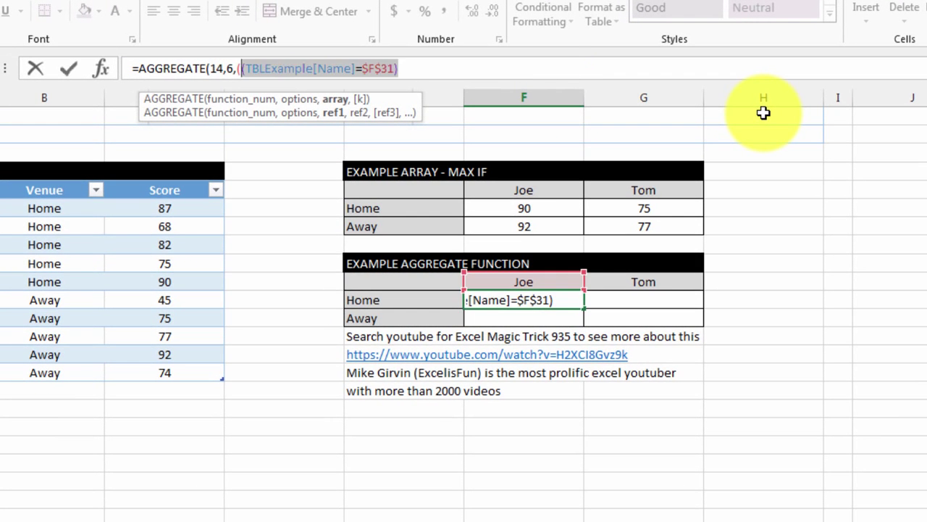
click(431, 68)
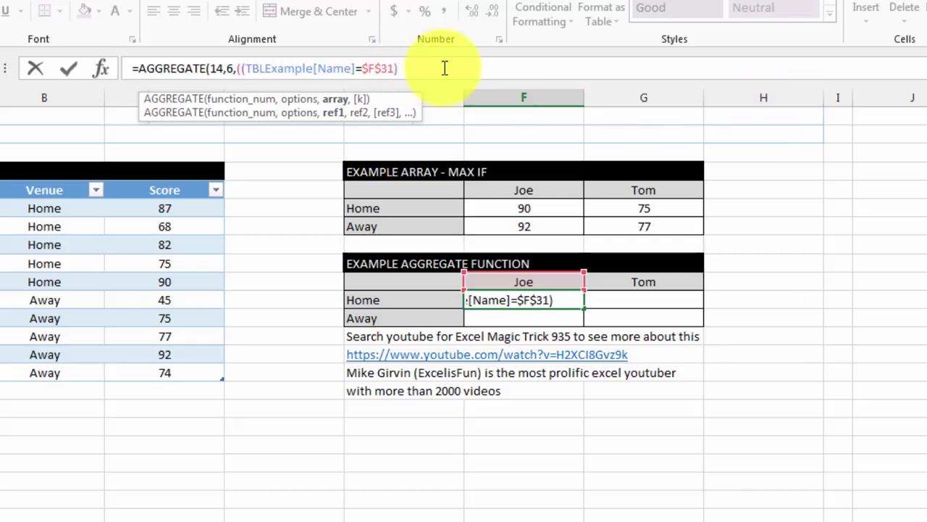
Step: Multiply by the venue test (TBLExample[Venue]=$E32) and change $F$31 to F$31
text(*()
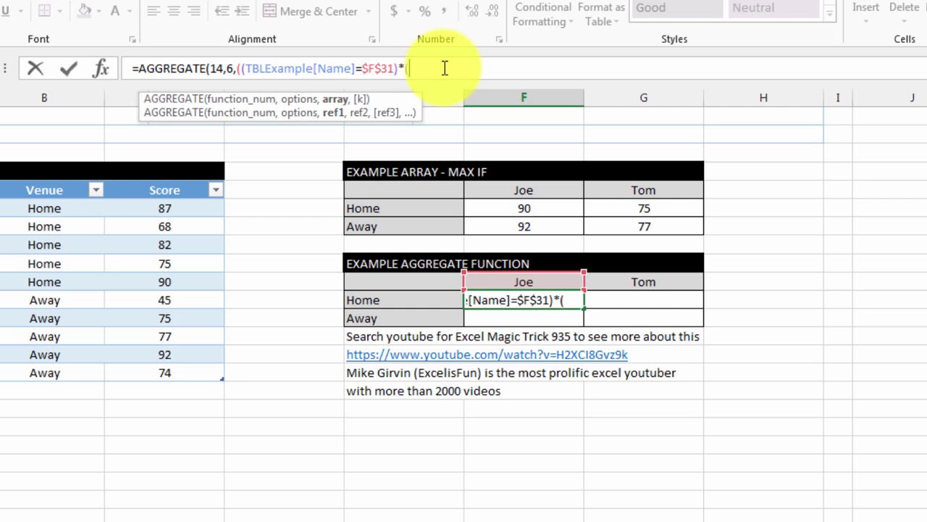
text(TBL)
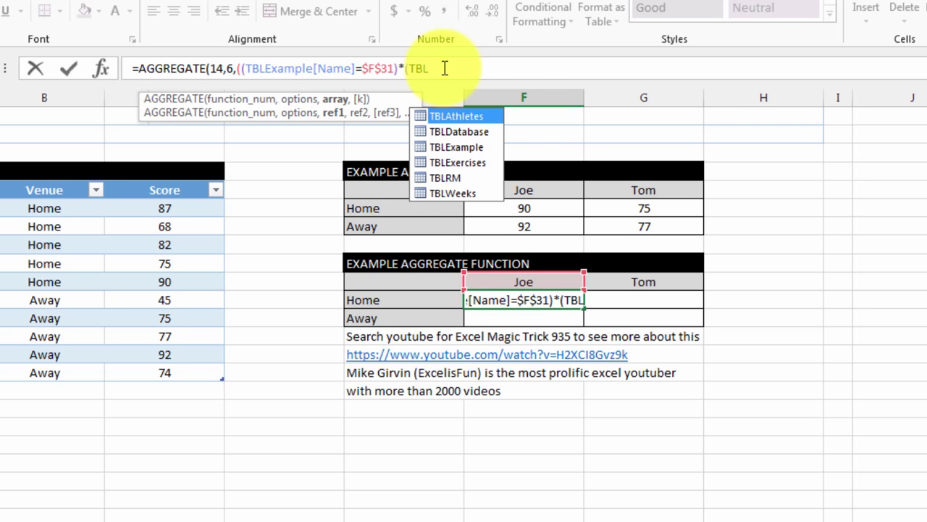
text(e)
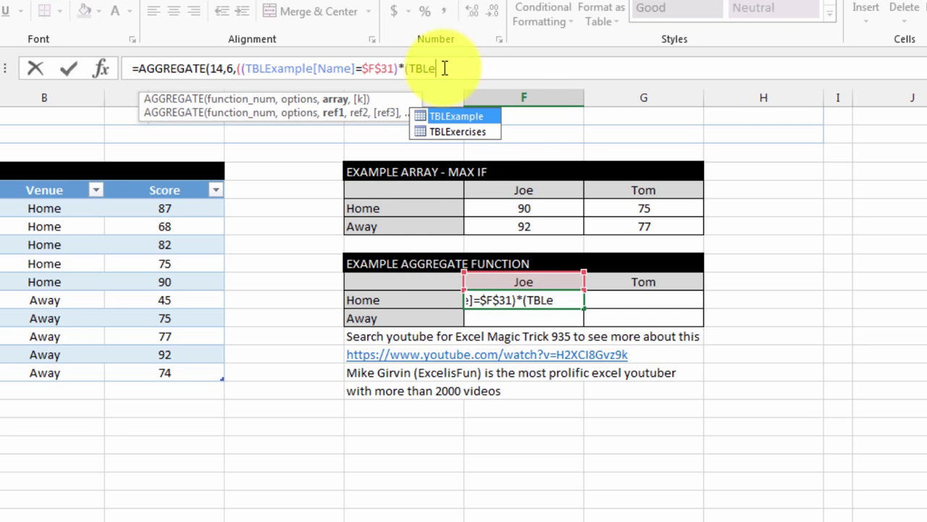
double_click(449, 118)
text([)
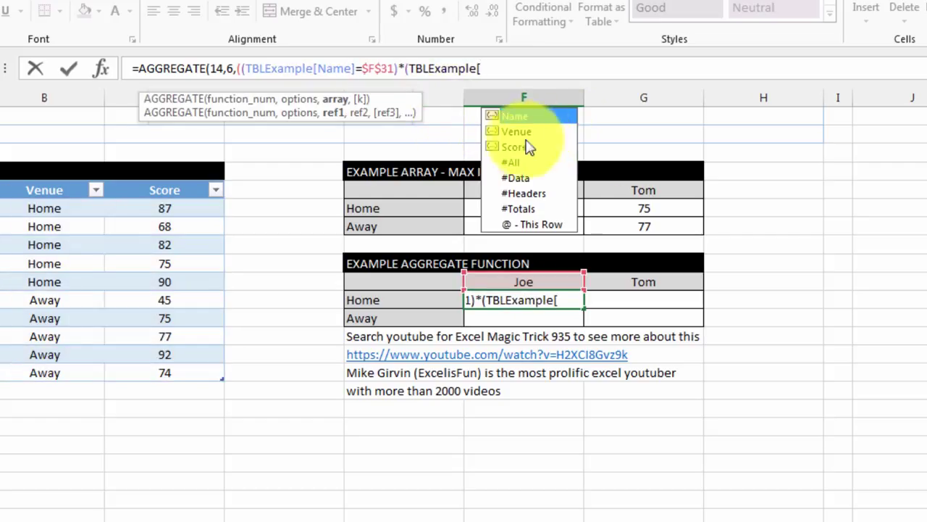
double_click(524, 135)
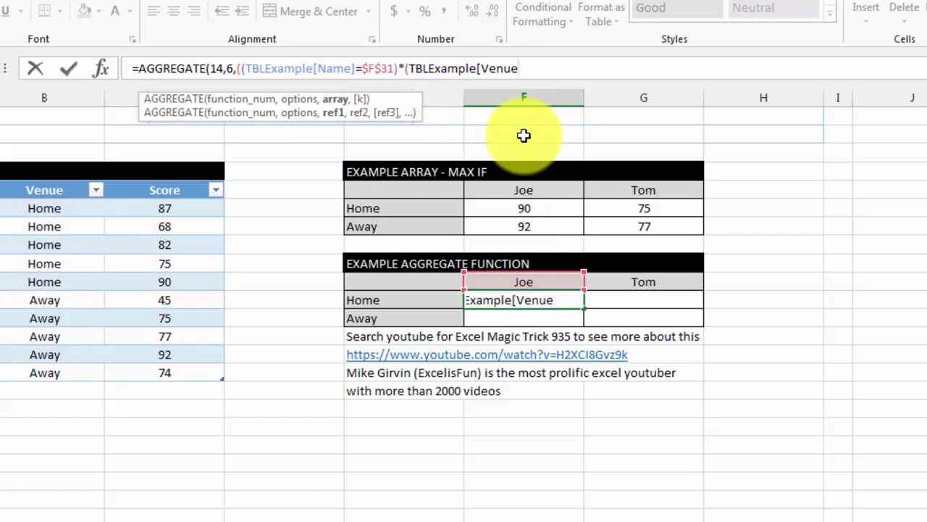
text(]=)
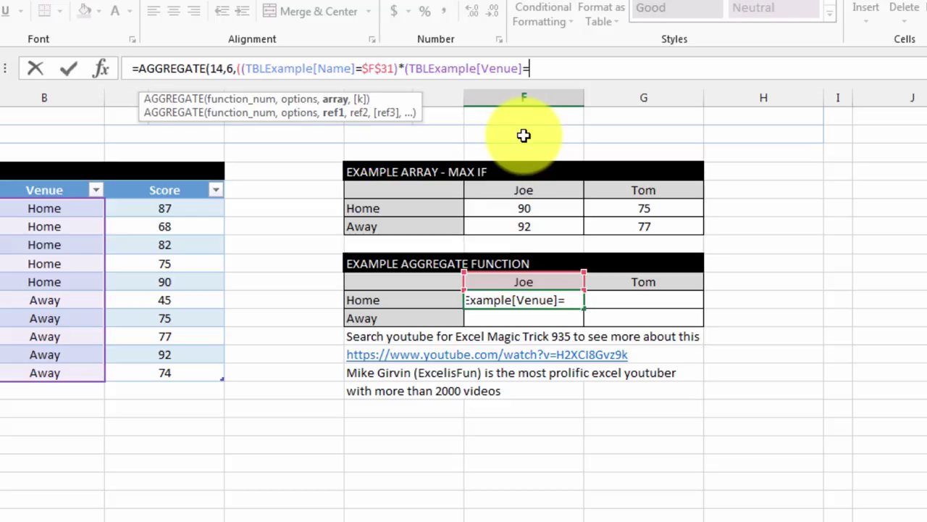
click(392, 302)
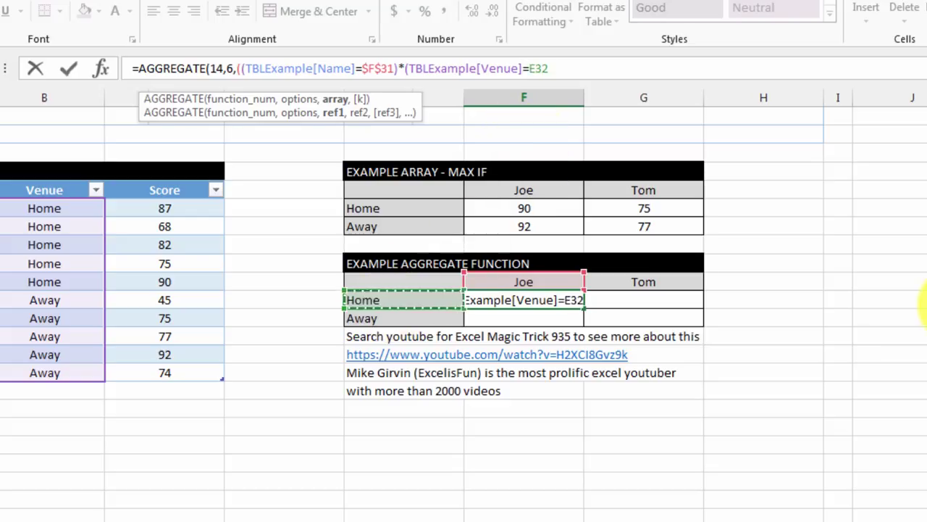
key(F4)
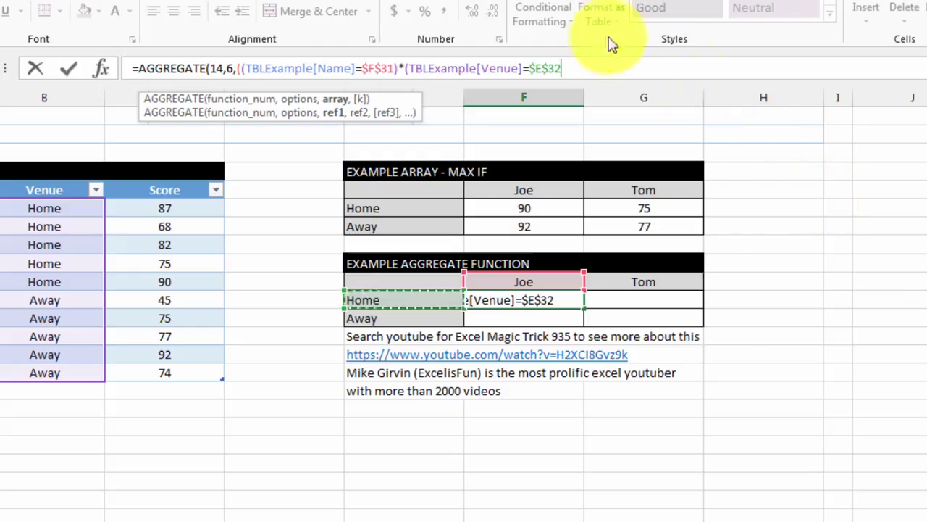
key(F4)
key(F4)
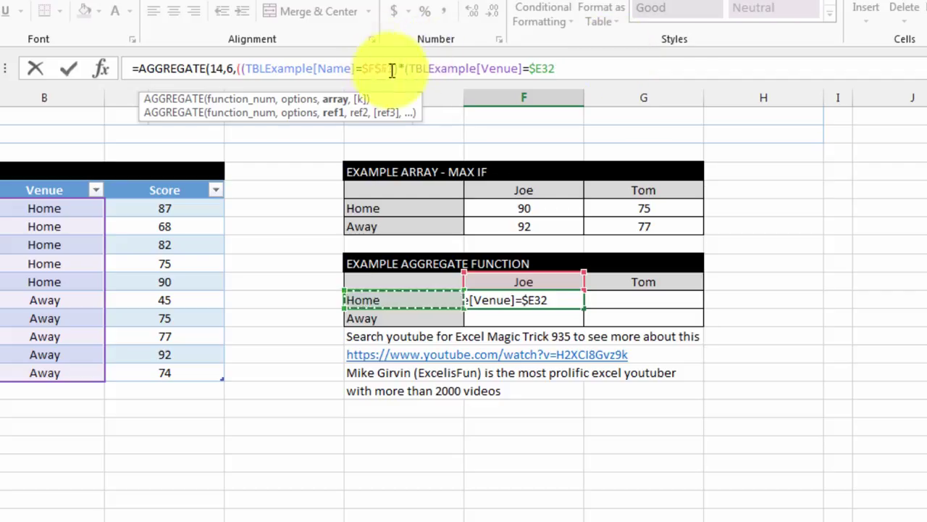
click(368, 69)
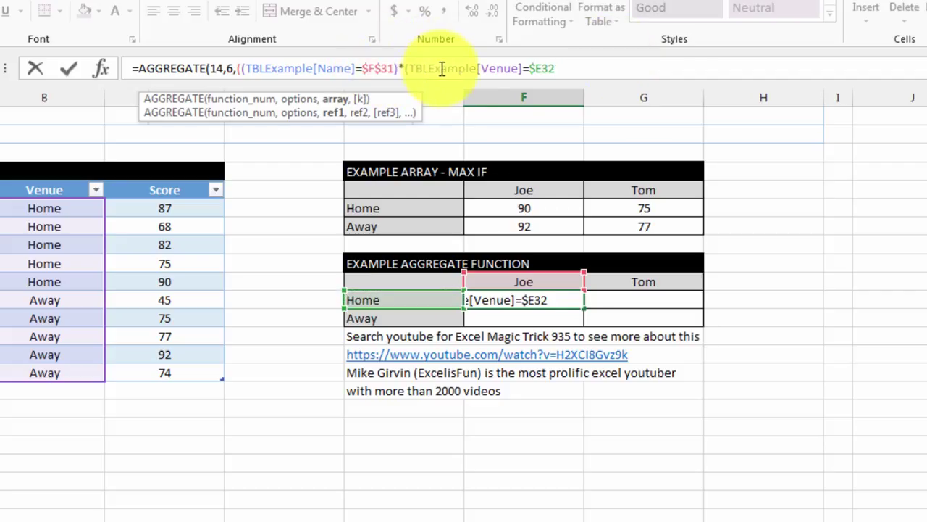
key(BackSpace)
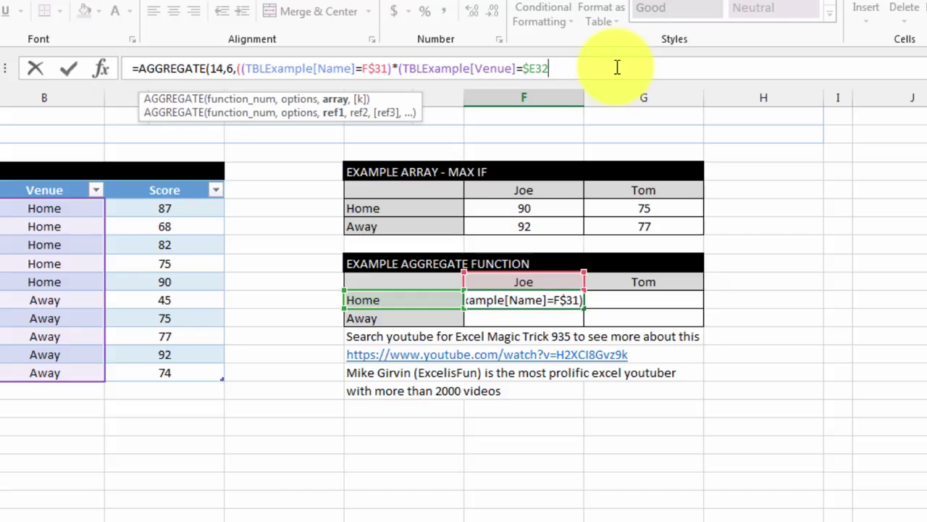
text())
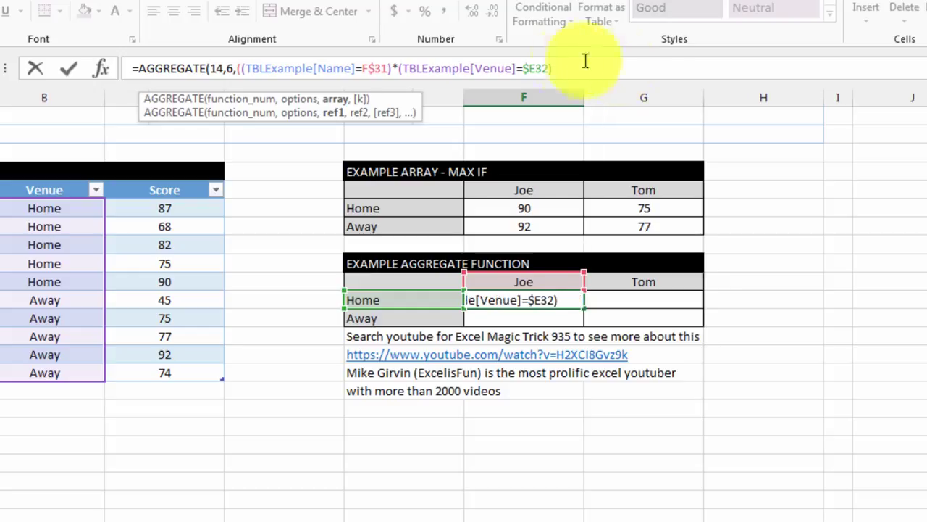
Step: Preview the Venue condition's TRUE/FALSE array with F9, undo, and close the array brackets
drag(565, 68, 398, 68)
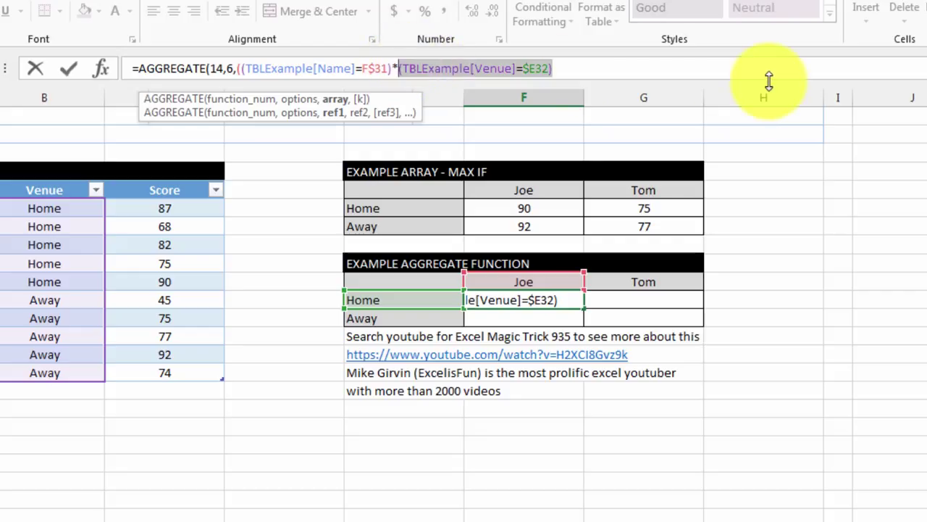
key(F9)
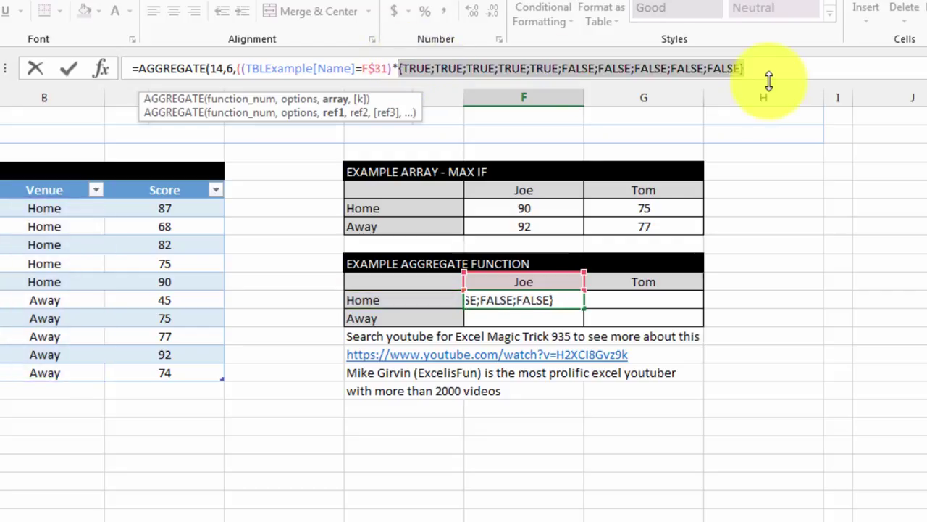
key(ctrl+z)
click(575, 68)
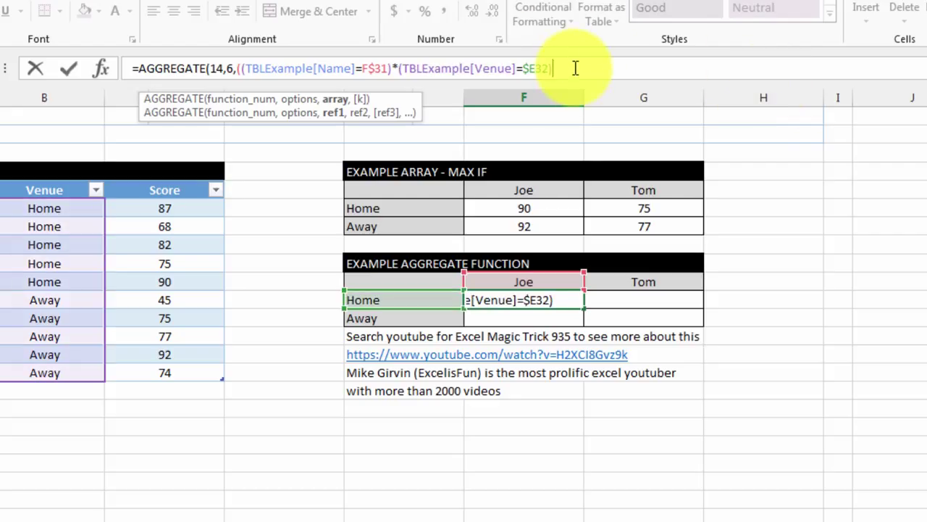
text())
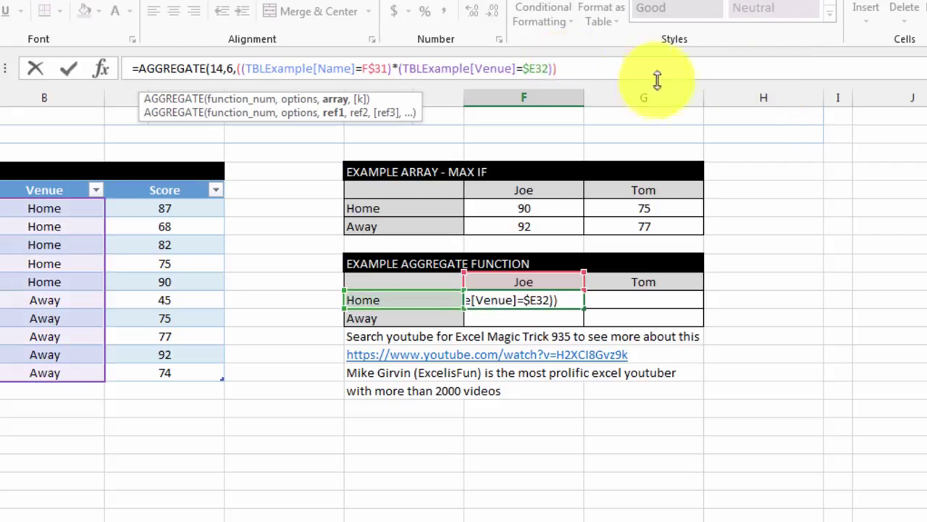
drag(571, 68, 238, 68)
key(F9)
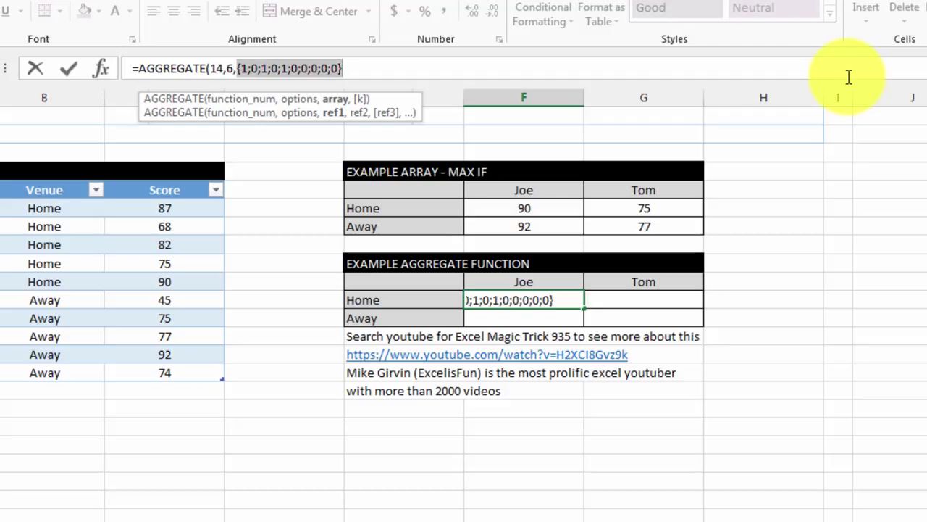
key(ctrl+z)
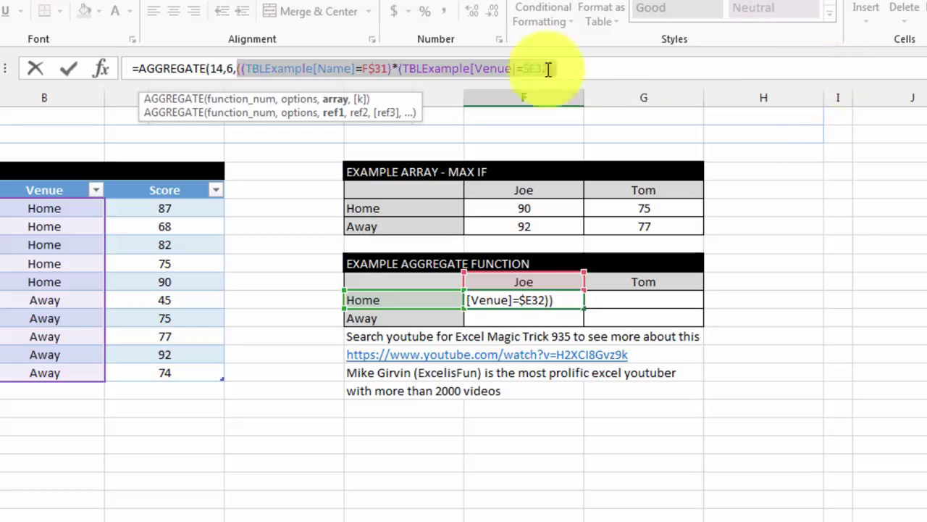
click(579, 68)
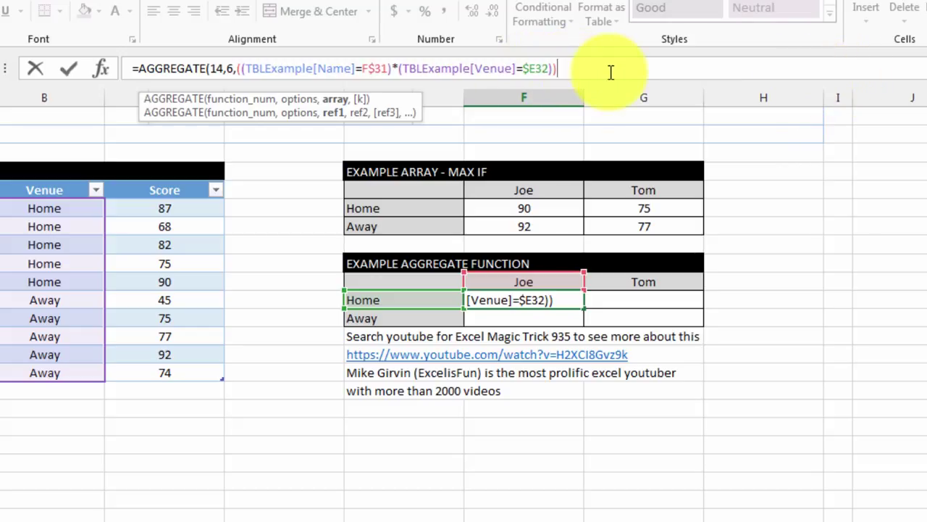
Step: Insert TBLExample[Score] divided by the Name and Venue conditions after 14,6, and close with ,1)
click(238, 68)
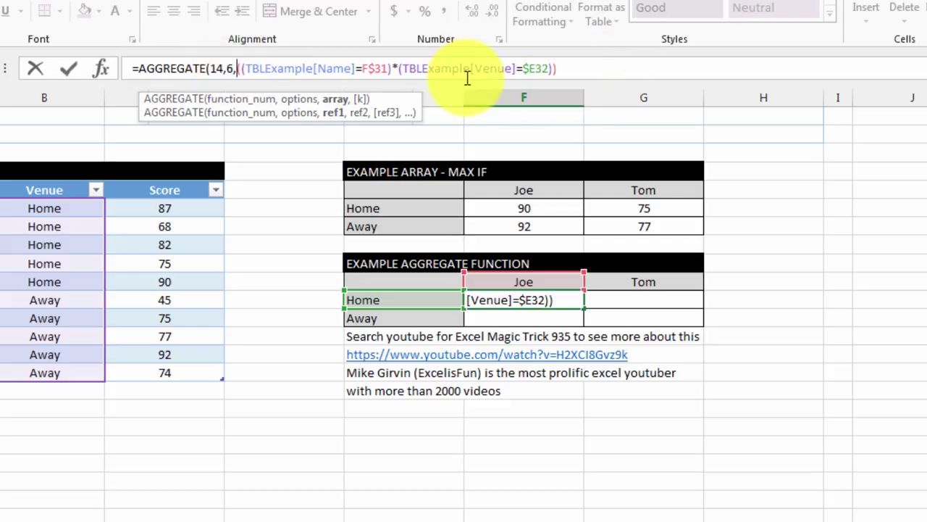
text(tbl)
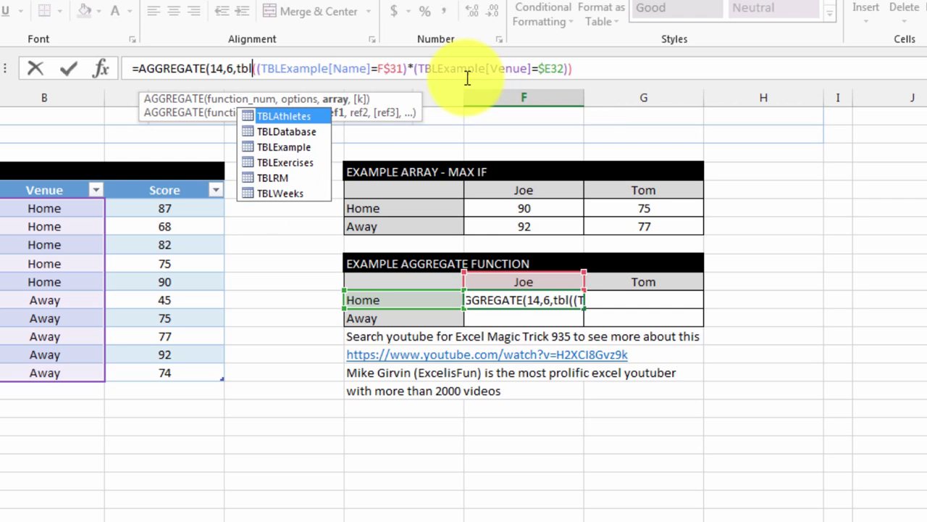
key(Down)
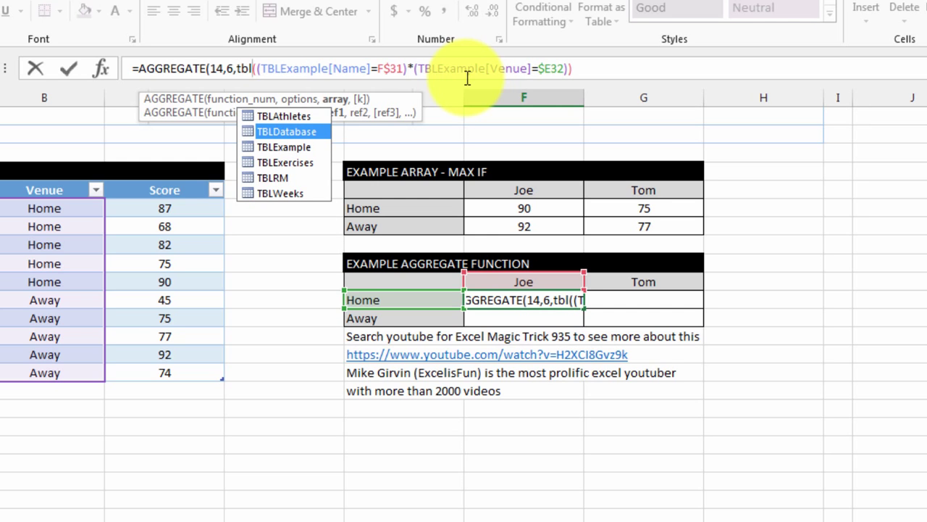
key(Down)
key(Tab)
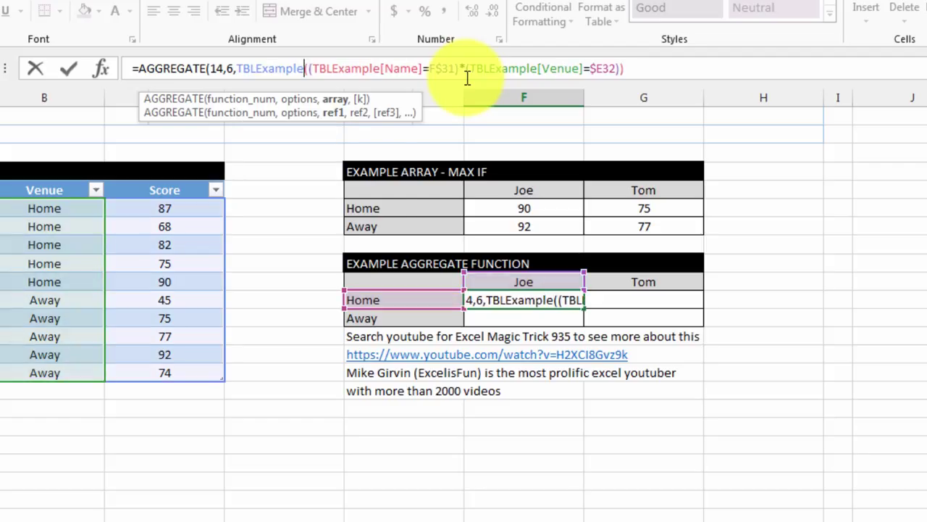
text([)
key(Down)
key(Down)
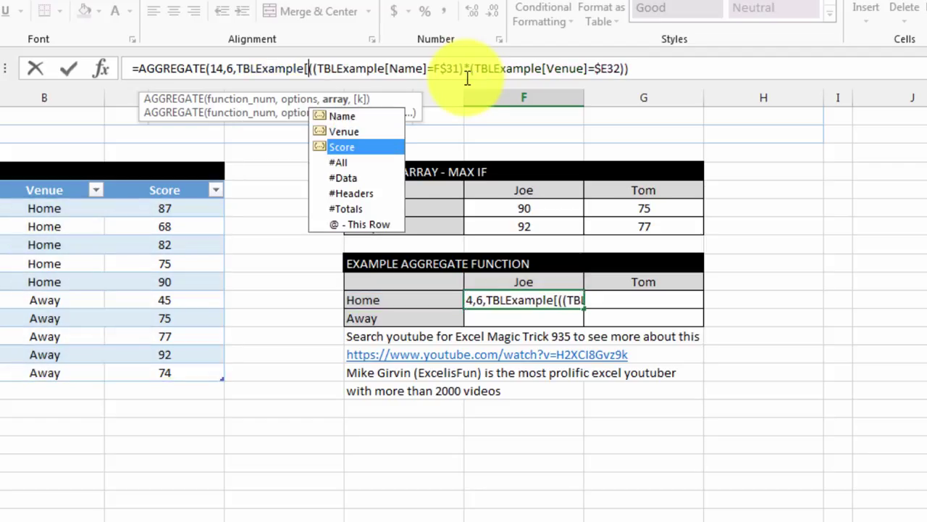
key(Tab)
text(/)
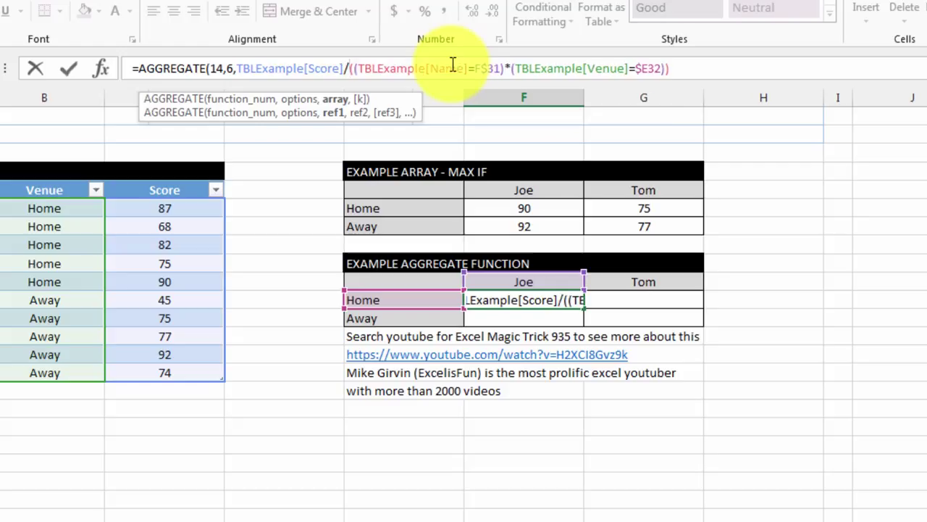
text(()
click(721, 71)
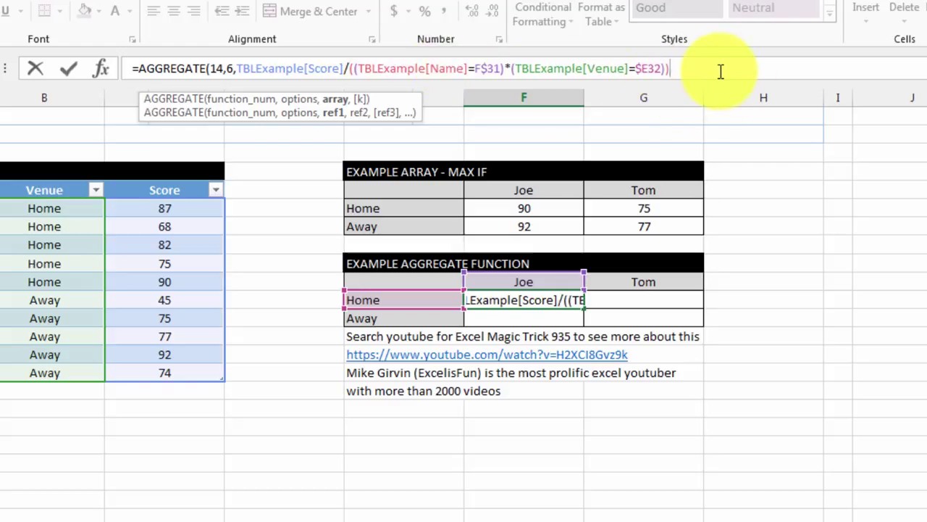
text(,1))
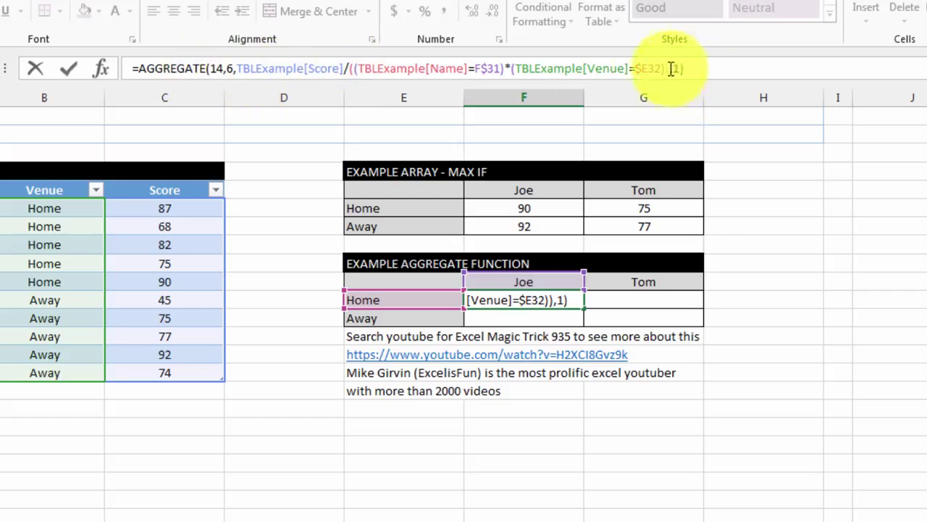
drag(672, 69, 238, 68)
key(F9)
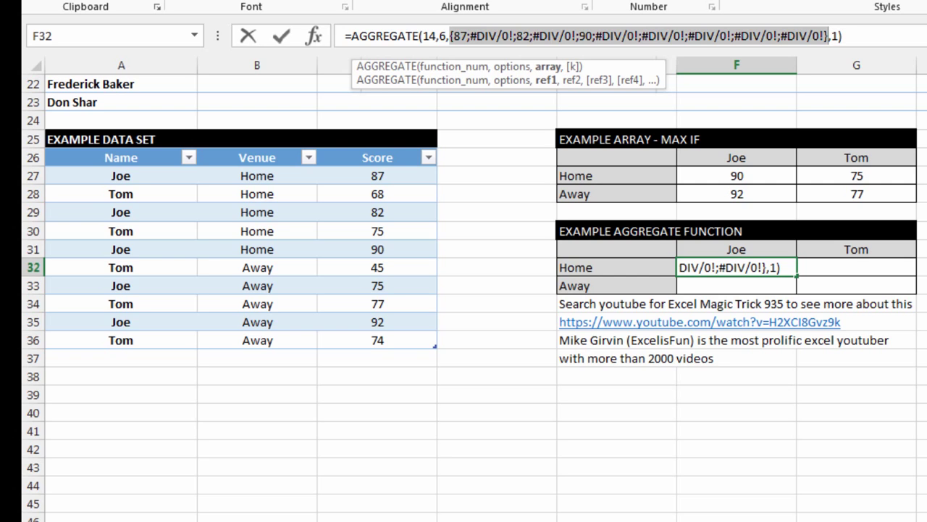
key(ctrl+z)
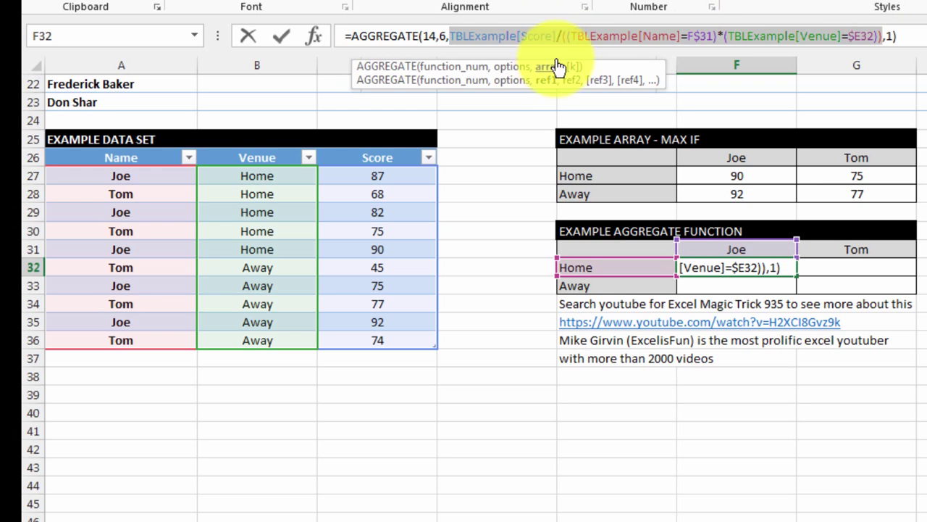
click(448, 36)
key(Left)
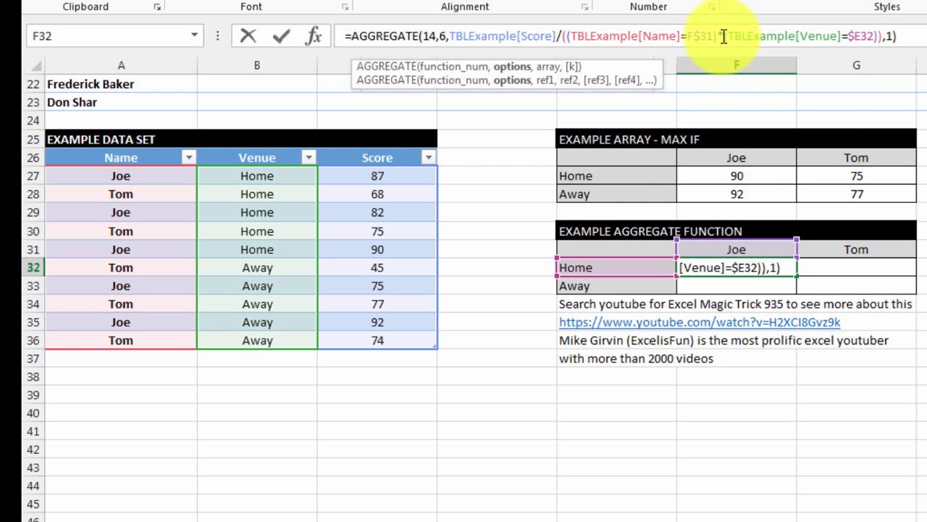
key(BackSpace)
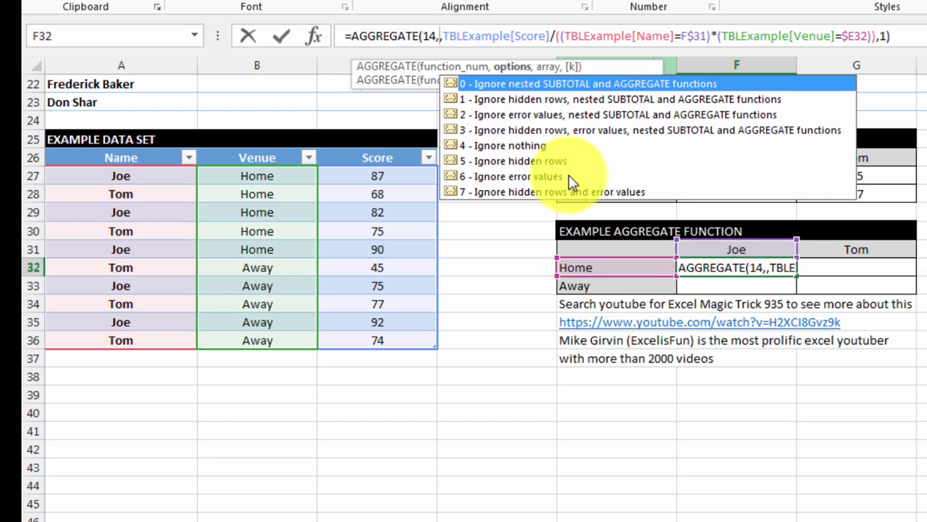
text(6)
Step: Enter Joe's Home AGGREGATE formula in F32, returning 90
click(916, 36)
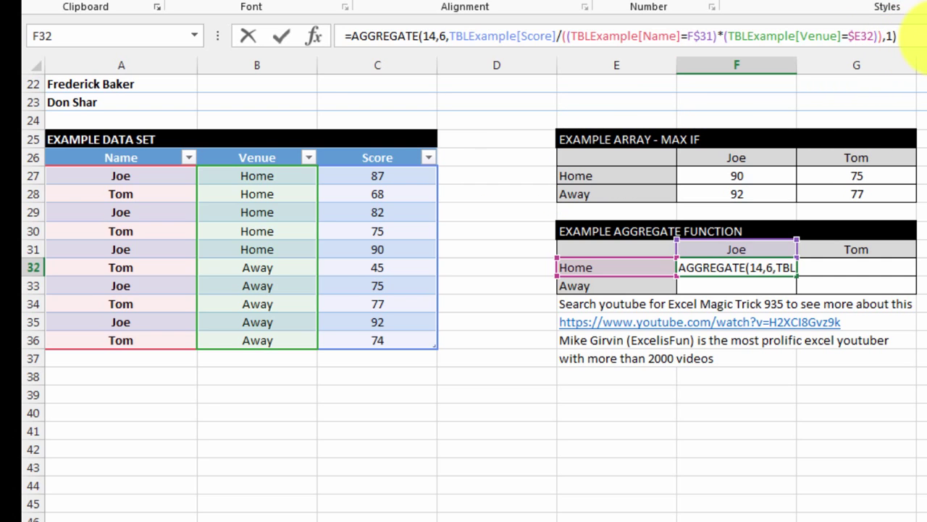
key(Return)
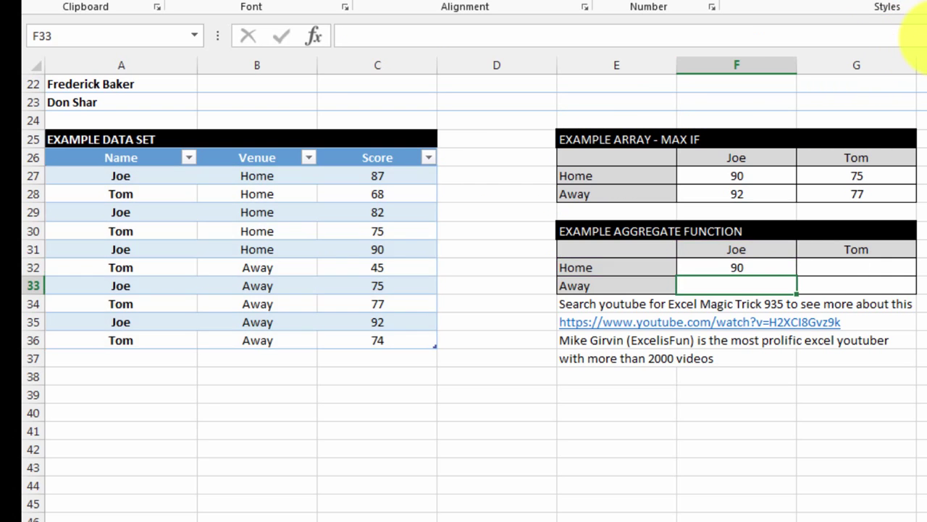
click(790, 267)
Step: Copy F32's formula into G32 with the Name criterion pointing at Tom's header G$31, giving 75
drag(797, 272, 916, 274)
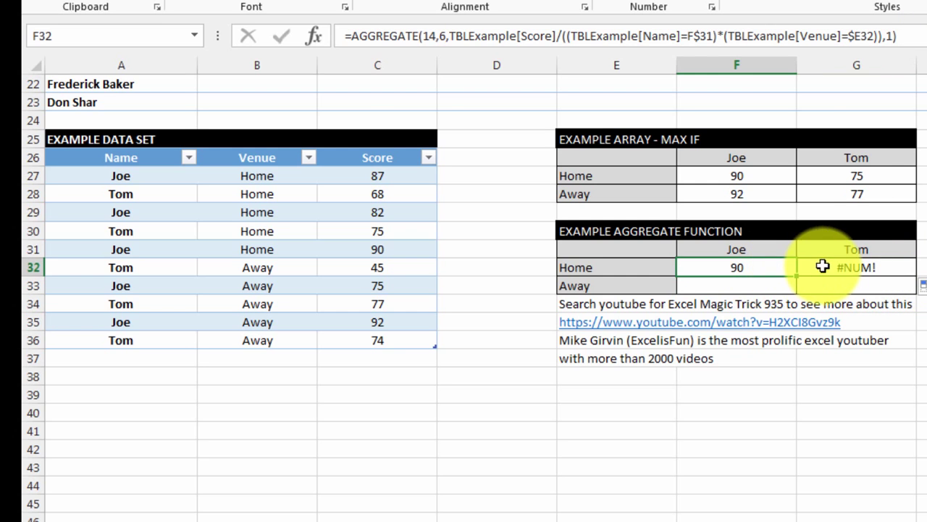
click(793, 271)
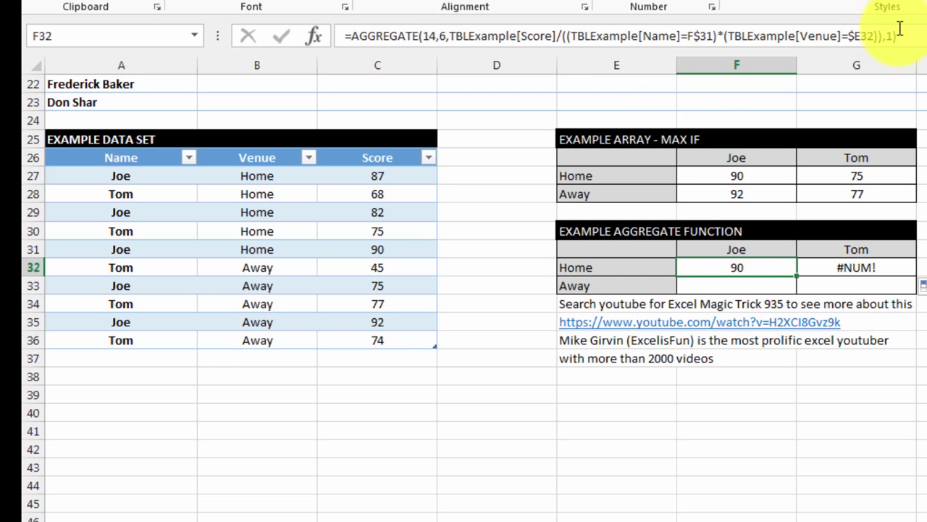
click(528, 34)
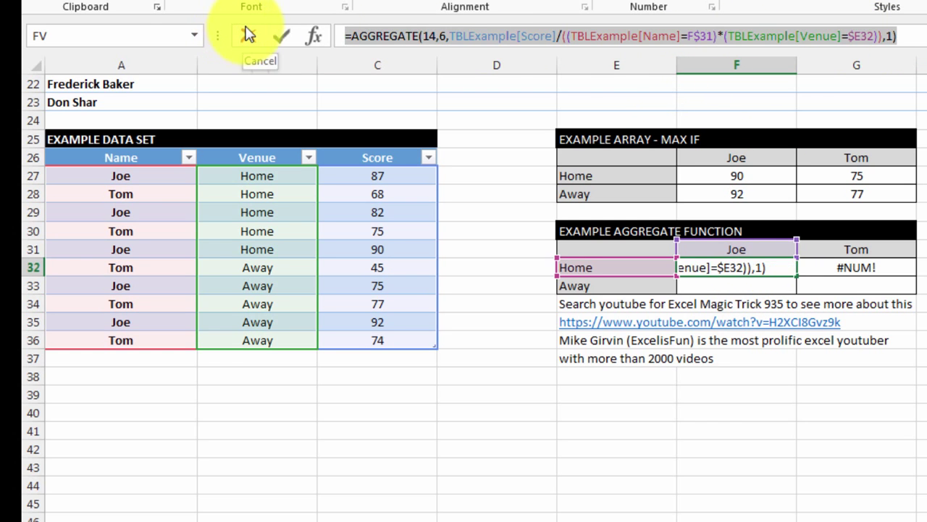
key(ctrl+Return)
key(Right)
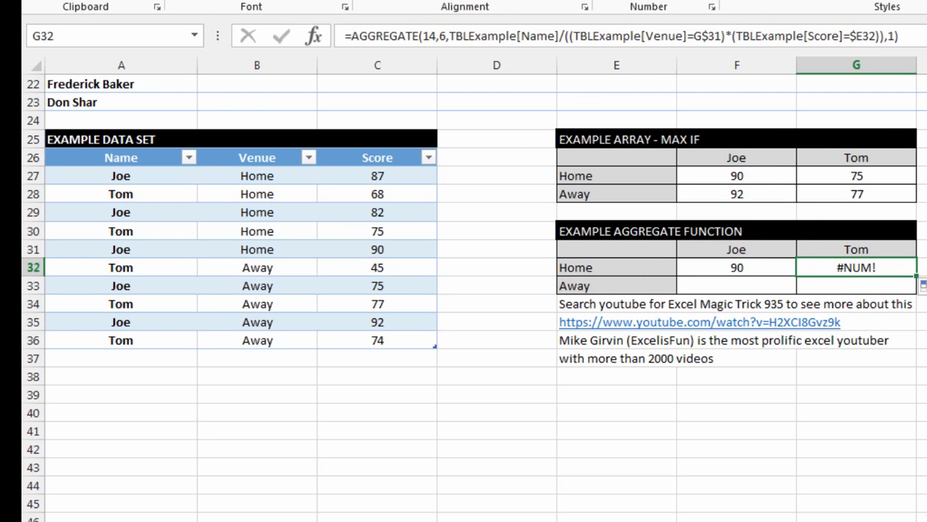
click(906, 36)
text(=AGGREGATE(14,6,TBLExample[Score]/((TBLExample[Name]=F$31)*(TBLExample[Venue]=$E32)),1))
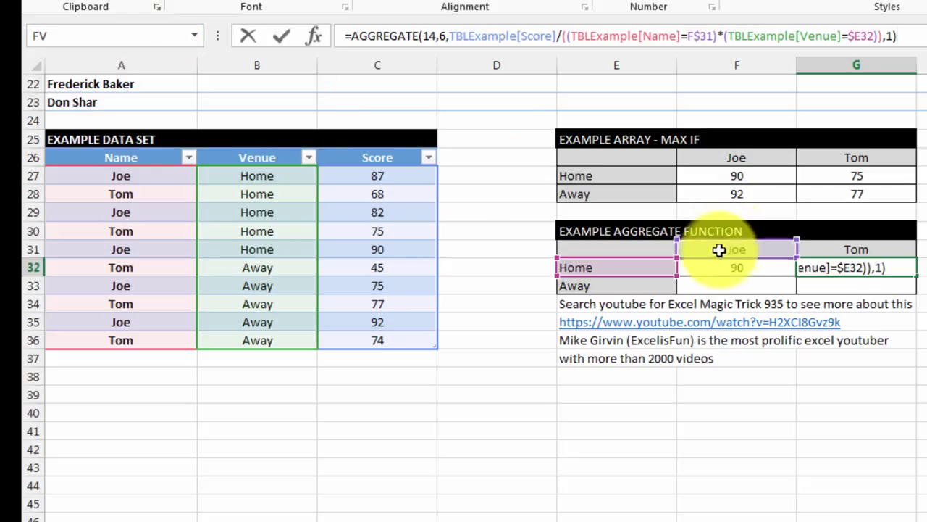
drag(675, 240, 855, 250)
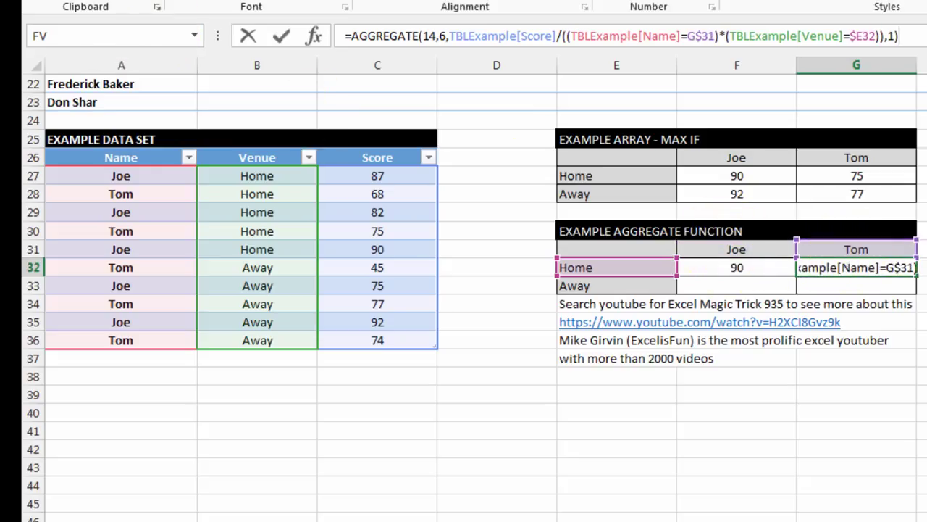
key(Return)
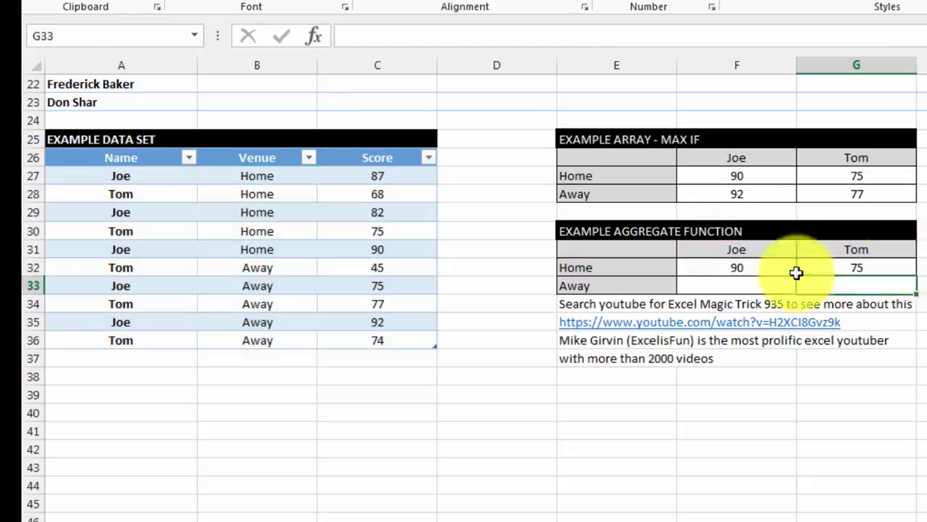
Step: Fill F32 and G32 down to row 33, giving Away scores 92 and 77
click(767, 266)
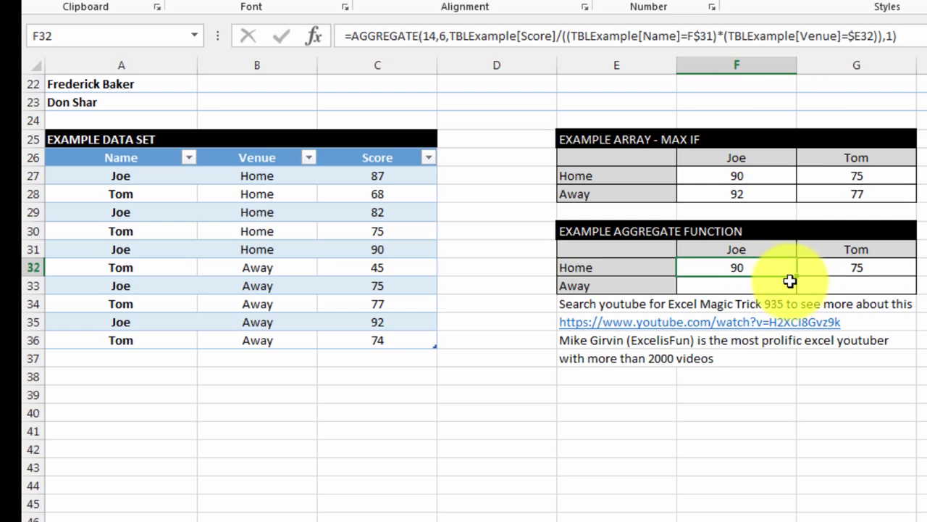
drag(797, 274, 794, 292)
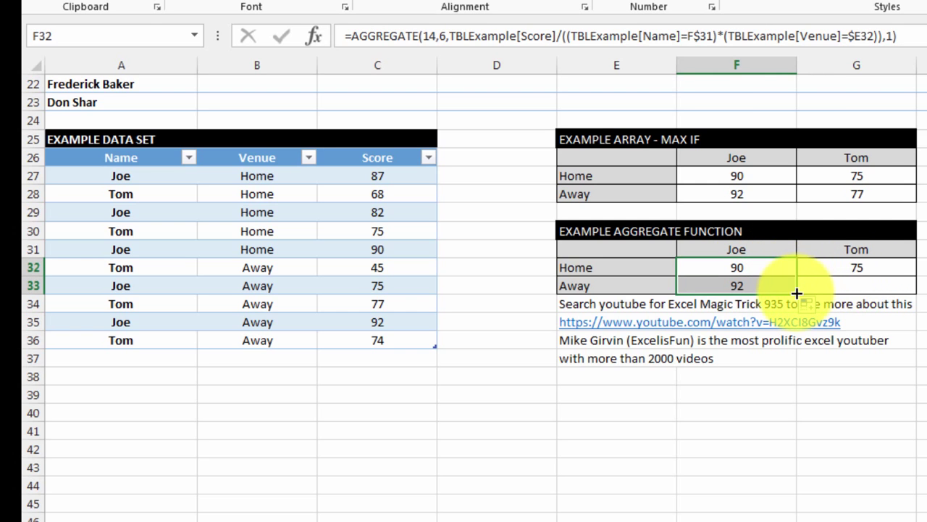
click(852, 267)
drag(916, 275, 905, 290)
click(869, 286)
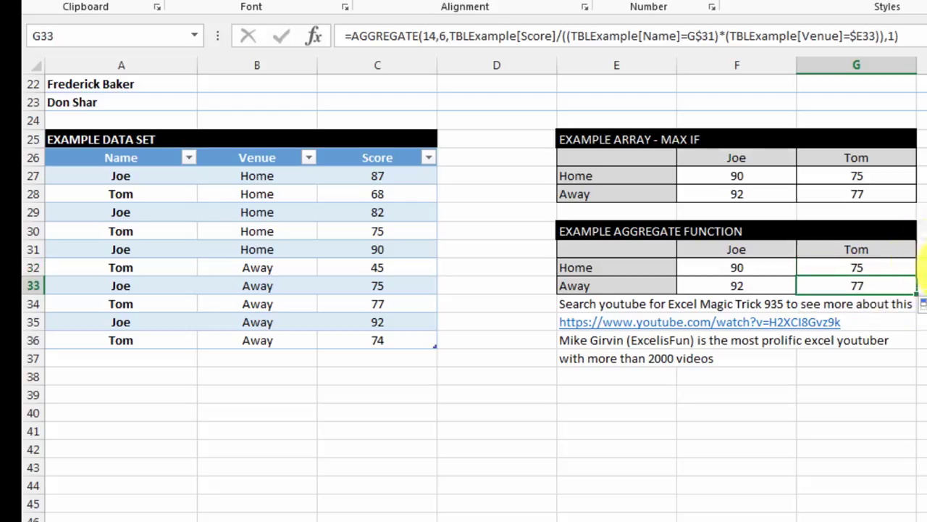
click(922, 267)
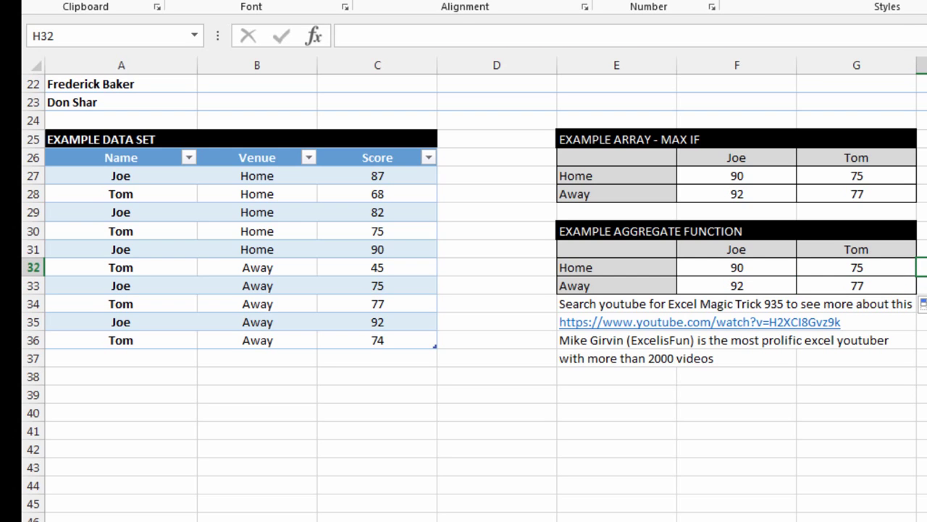
Step: In B6 start =MAX(IF(TBLDatabase[Athlete]=$A6 to match the row's athlete
click(887, 285)
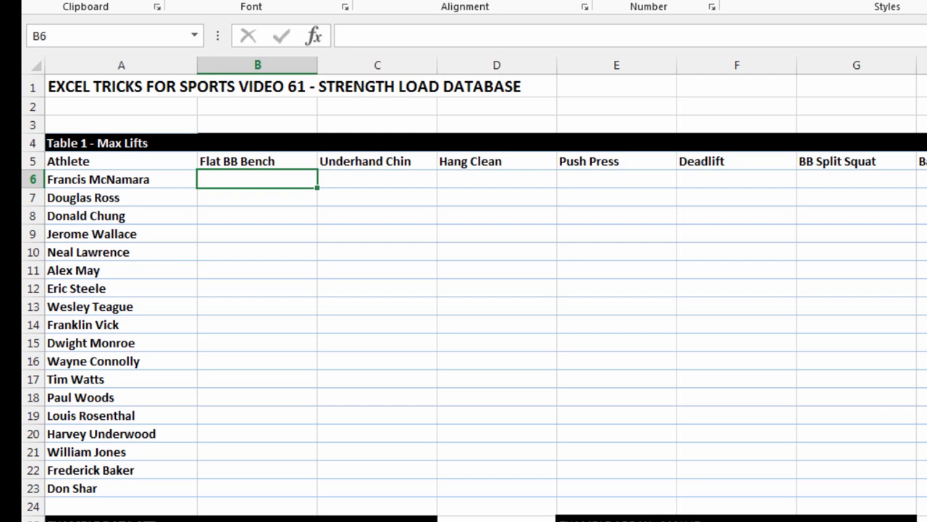
text(=max)
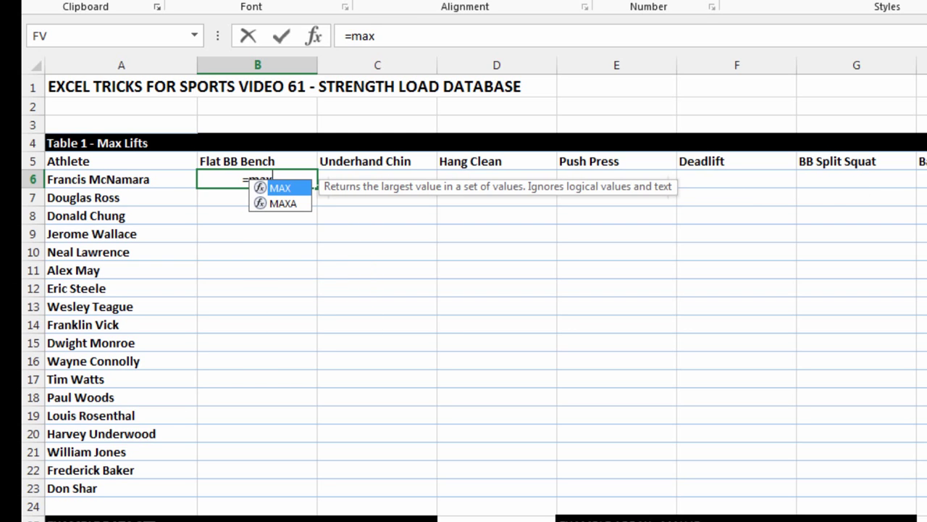
text((if()
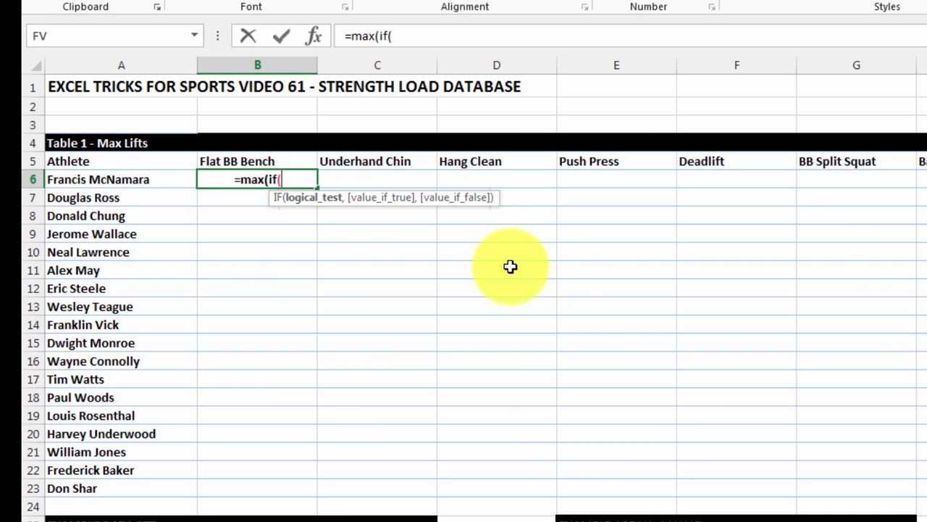
text(tblda)
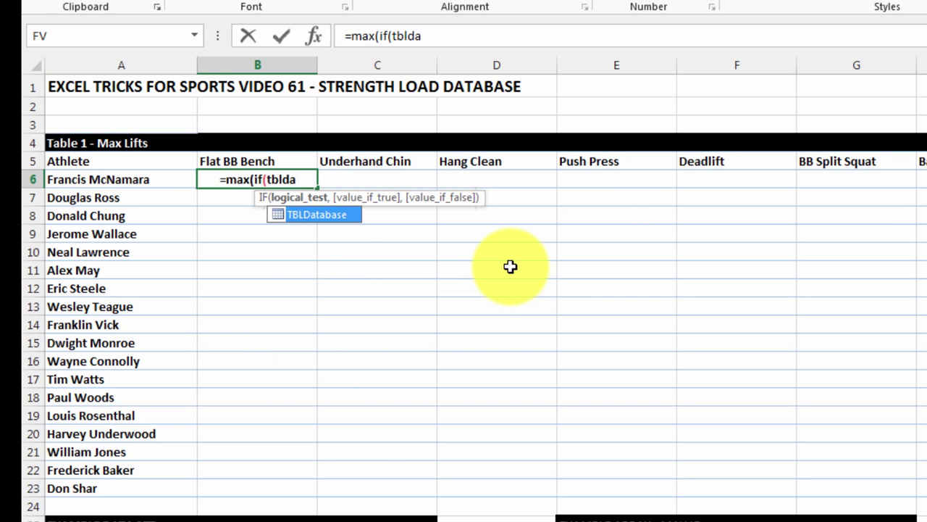
key(Tab)
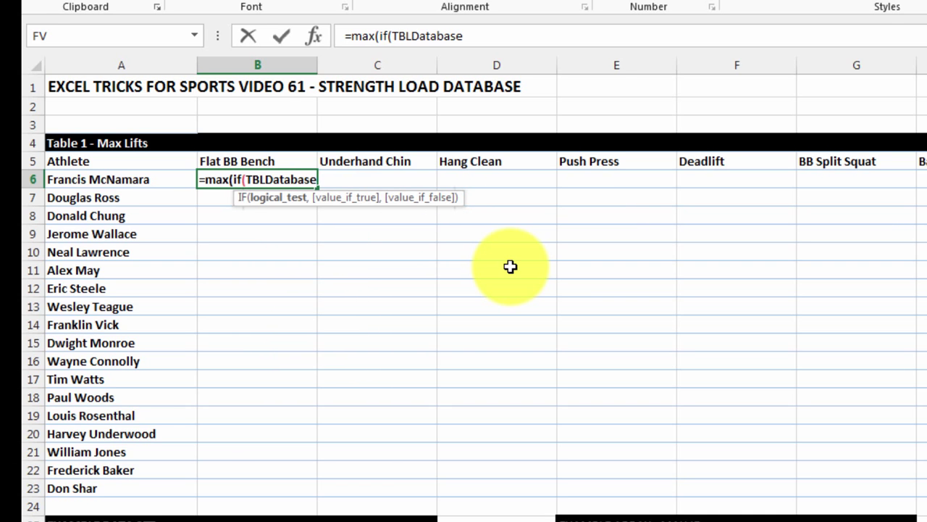
text(=)
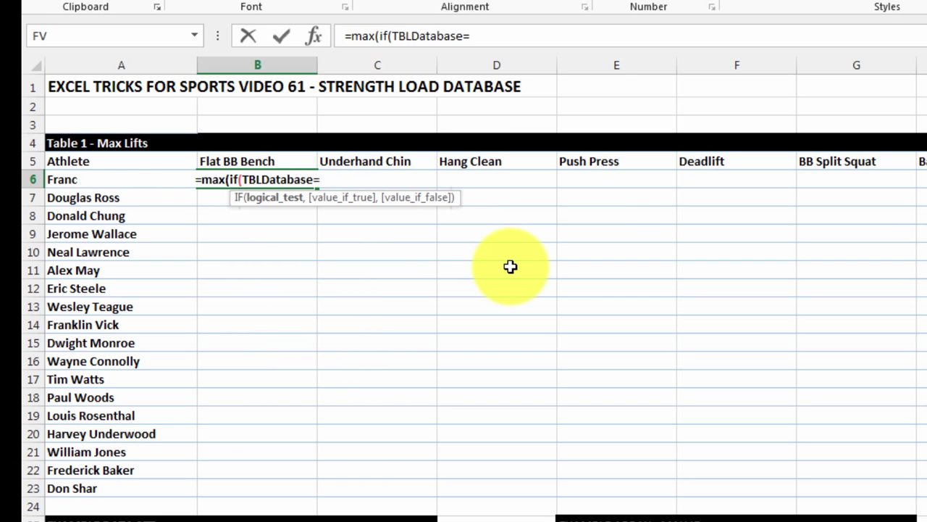
key(BackSpace)
text([)
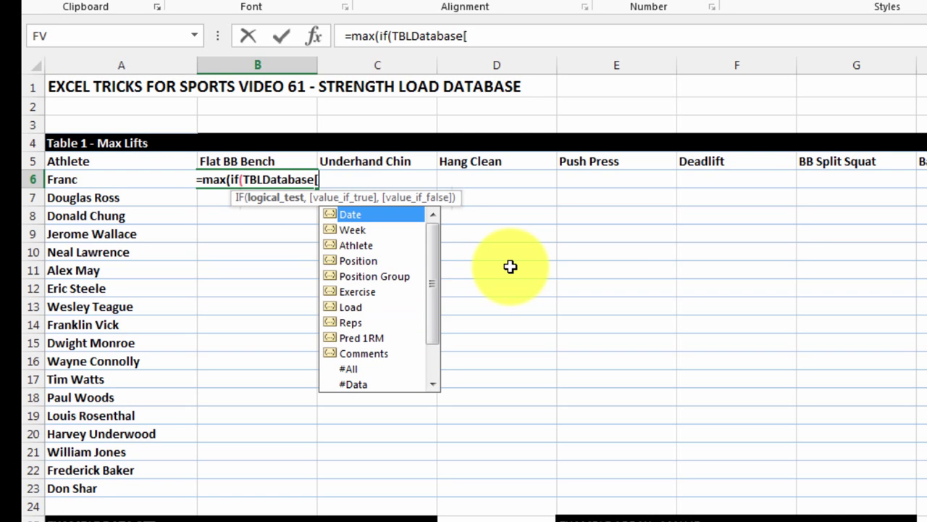
click(372, 250)
double_click(372, 250)
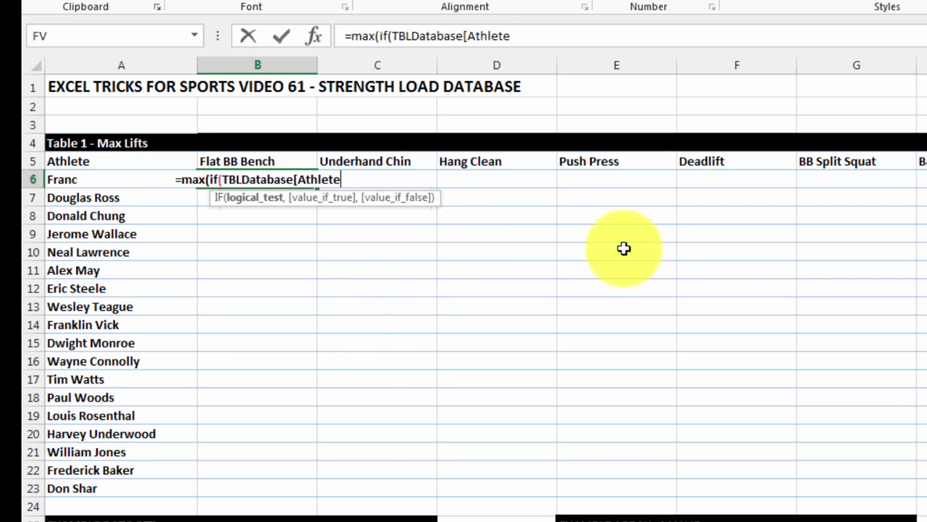
text(])
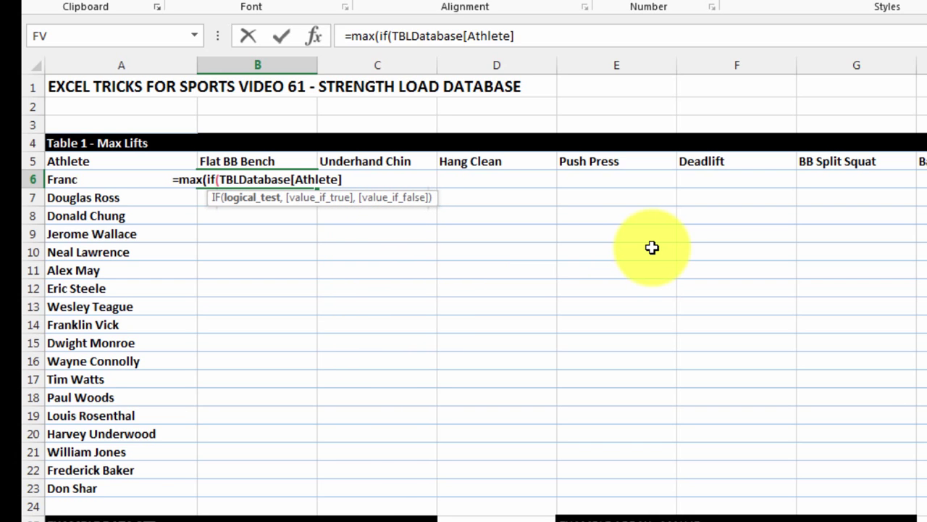
text(=)
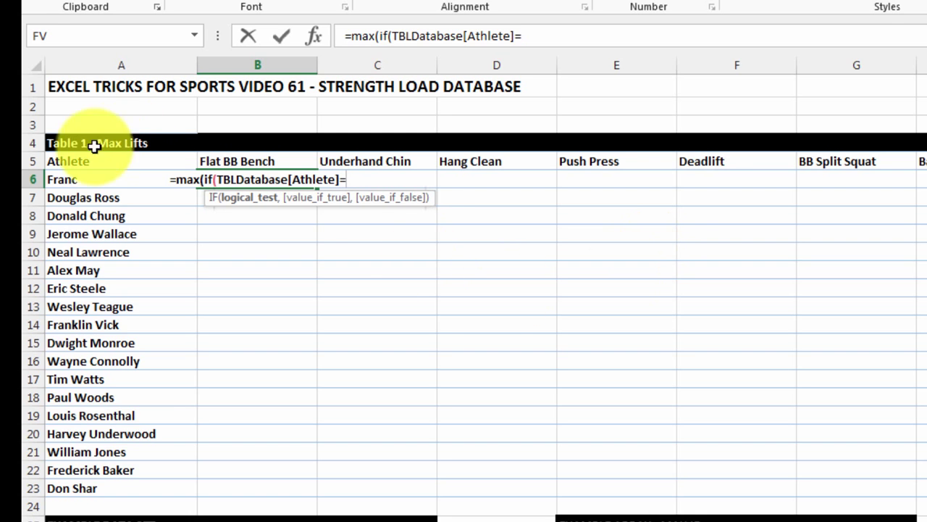
click(64, 177)
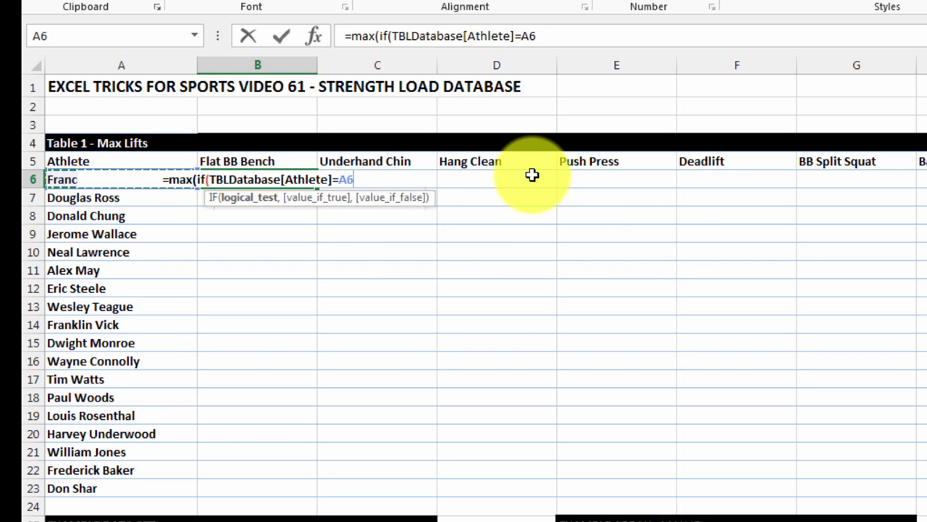
key(F4)
key(F4)
key(F4)
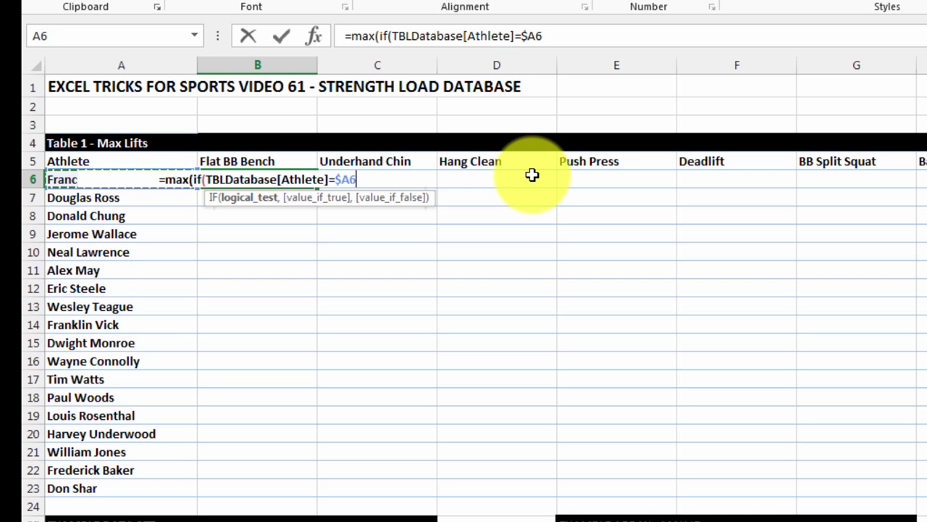
Step: Add the nested condition IF(TBLDatabase[Exercise]=B$5 for the Flat BB Bench column header
click(578, 38)
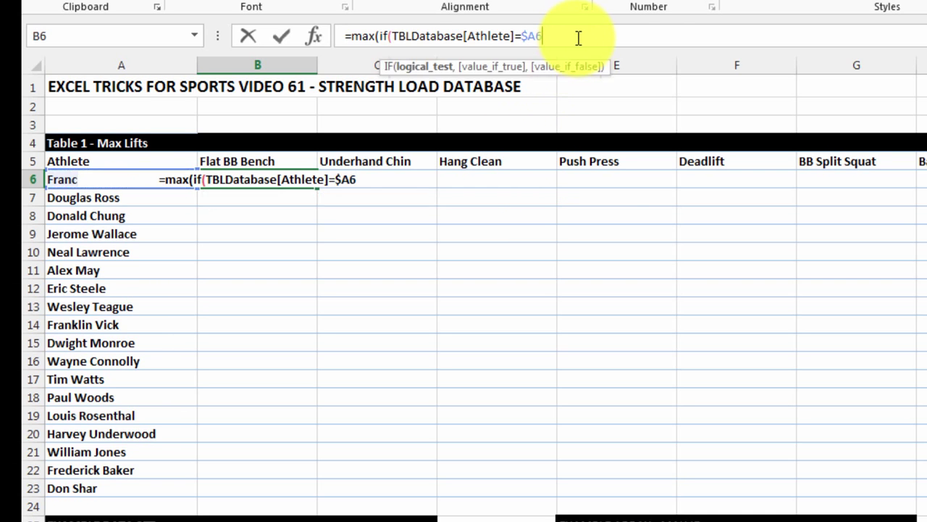
text(,if()
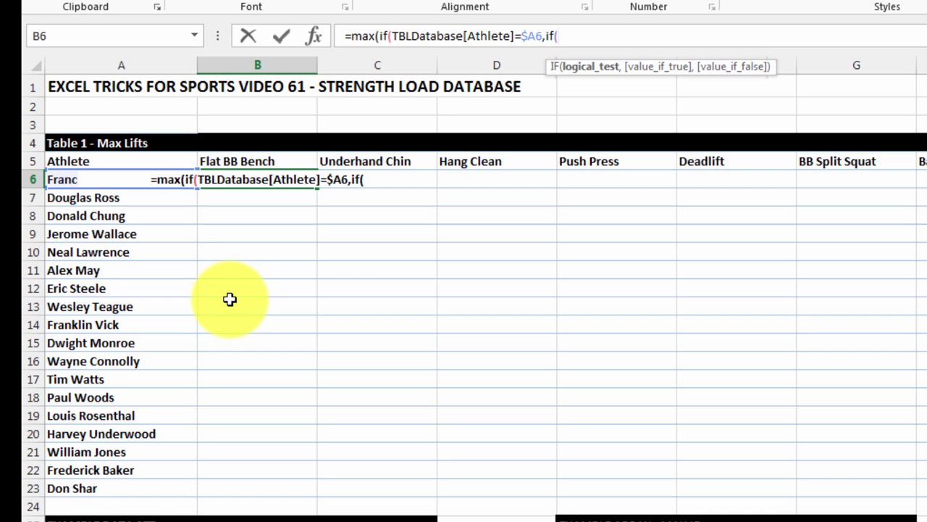
text(tbld)
key(Tab)
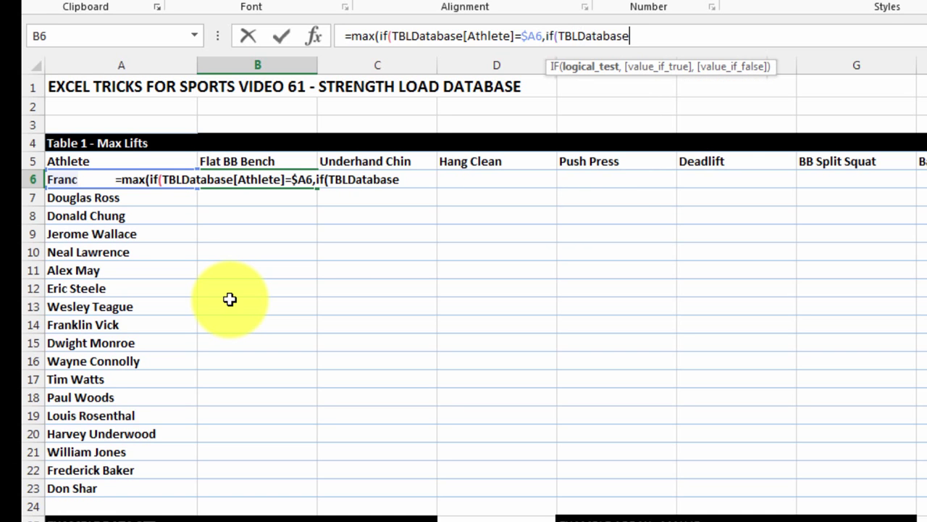
text([e)
key(Tab)
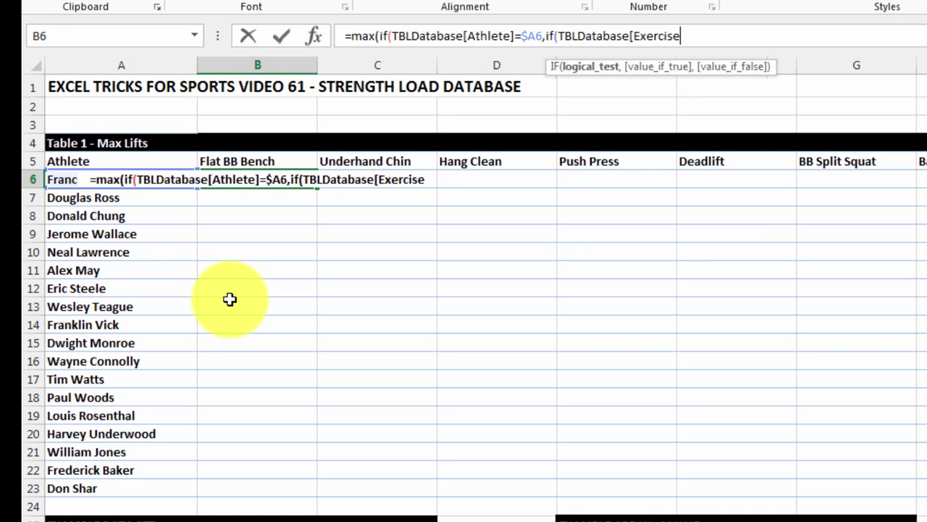
text(]=)
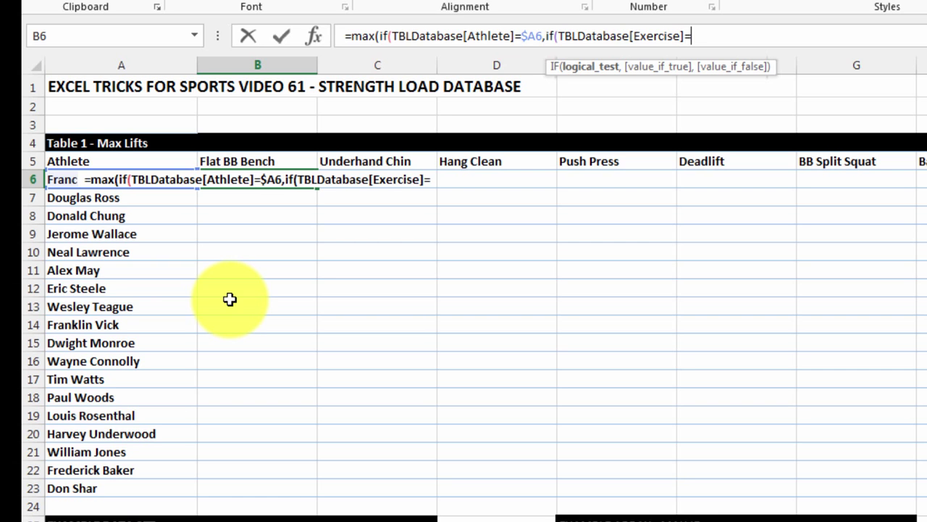
click(243, 159)
key(F4)
key(F4)
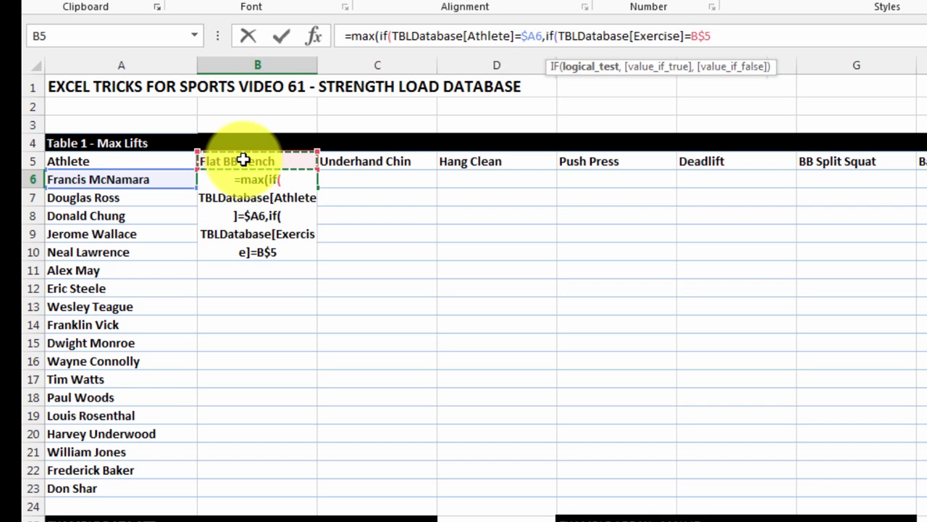
Step: Finish with TBLDatabase[Pred 1RM] and closing brackets, entering it as an array formula
text(,)
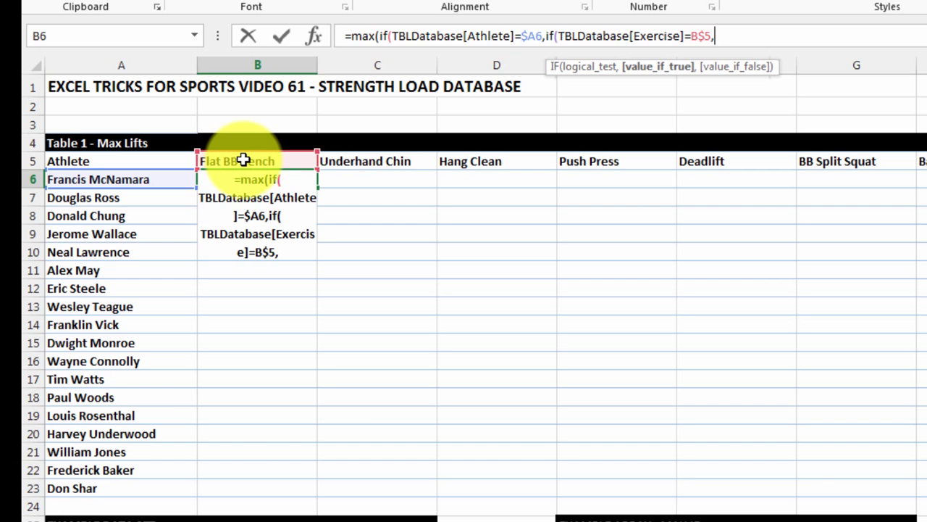
text(tbl)
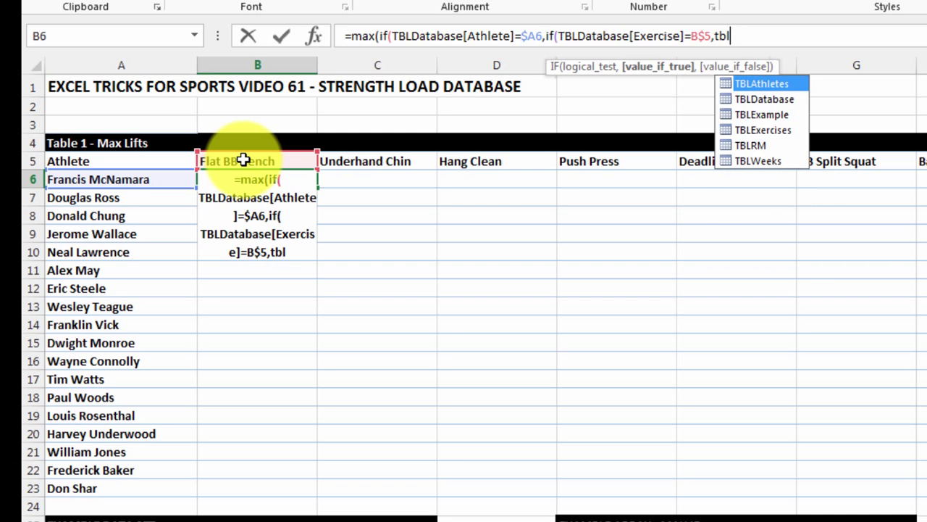
key(Down)
key(Tab)
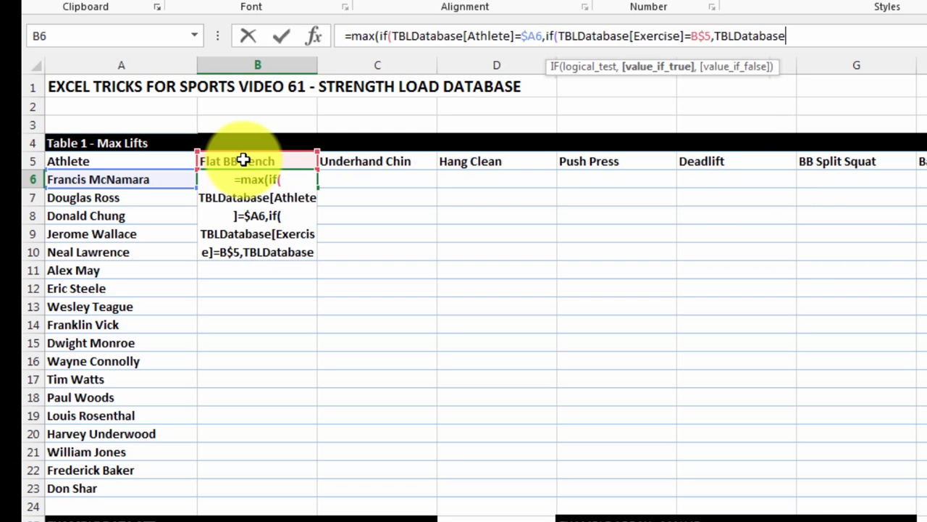
text([)
key(Down)
key(Down)
key(Down)
key(Down)
key(Down)
key(Down)
key(Down)
key(Down)
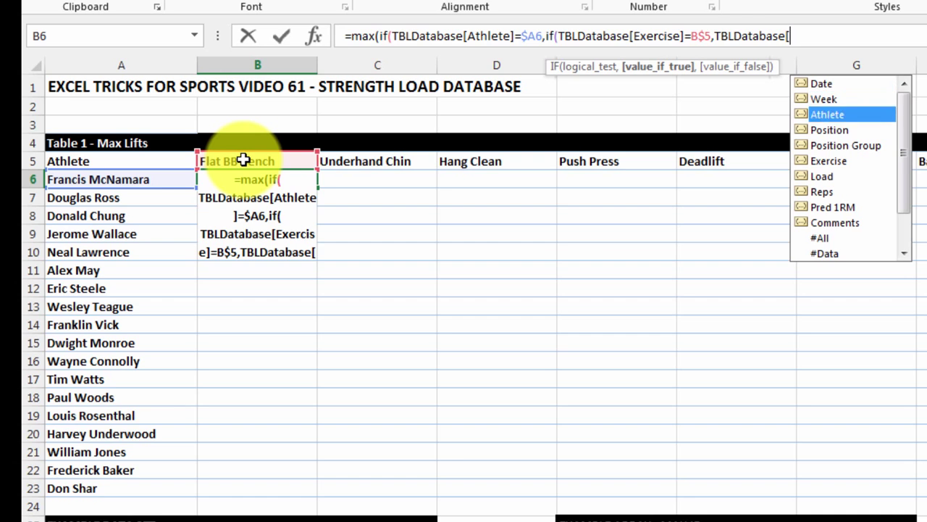
key(Tab)
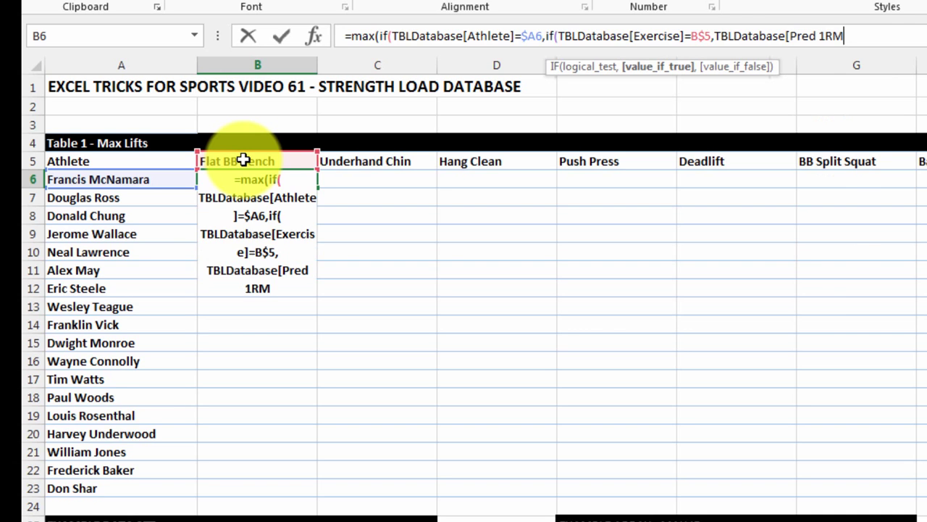
text(]))
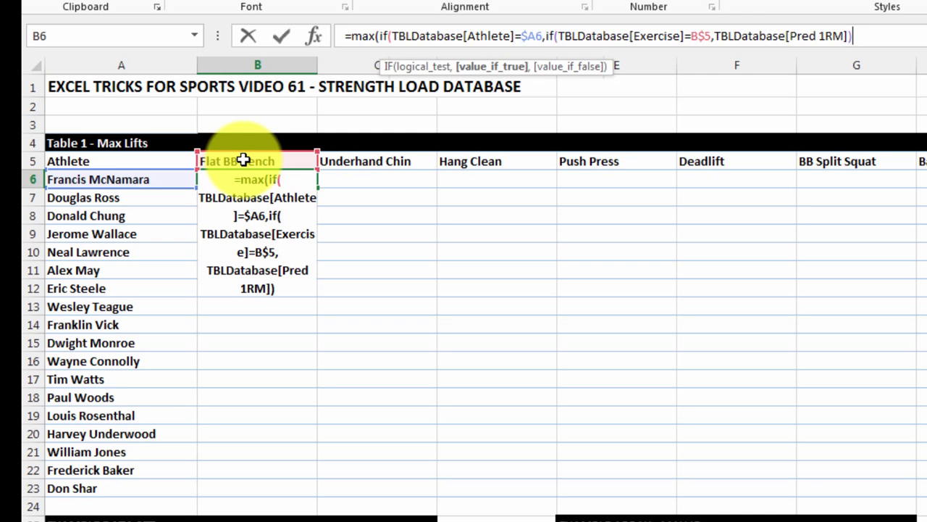
text()))
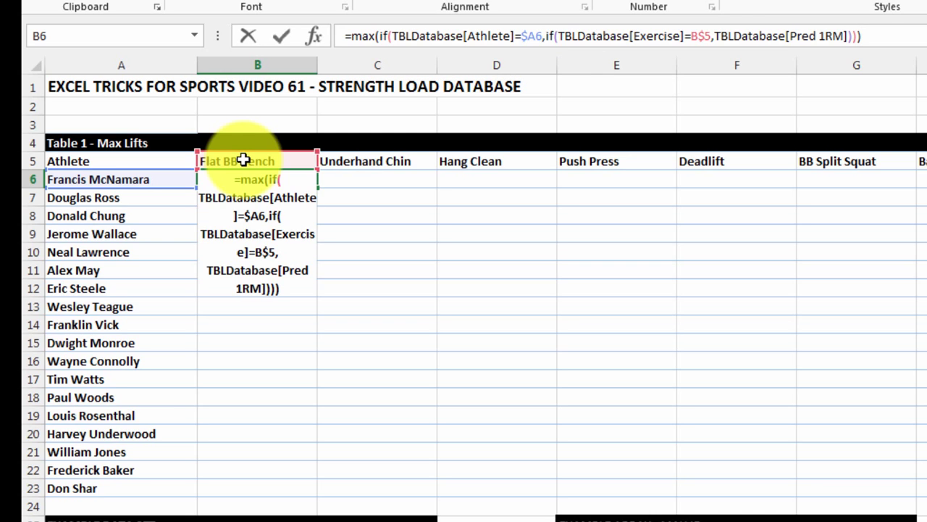
key(ctrl+shift+Return)
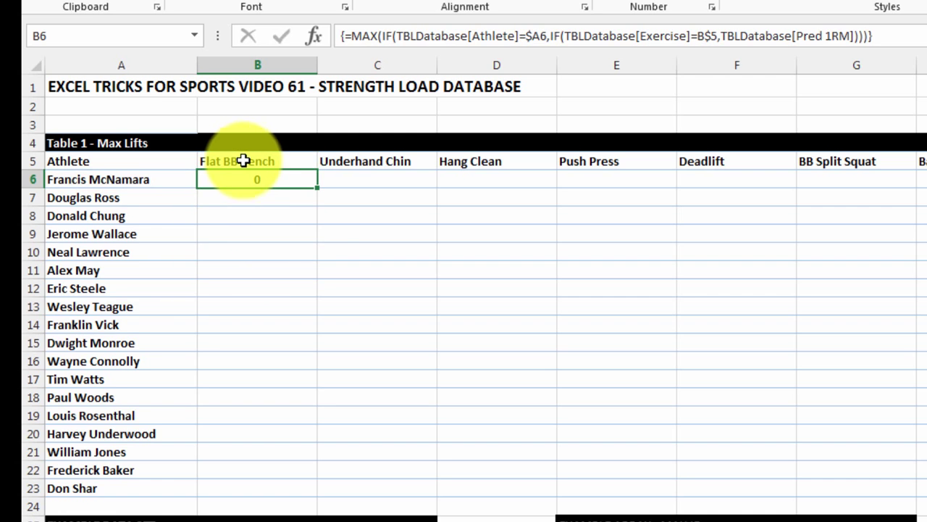
Step: Fill B6's MAX IF formula through H23 and give A4:H23 an outside border
mouse_move(316, 186)
mouse_down()
mouse_move(335, 408)
mouse_move(318, 489)
mouse_move(620, 516)
mouse_move(920, 507)
mouse_up()
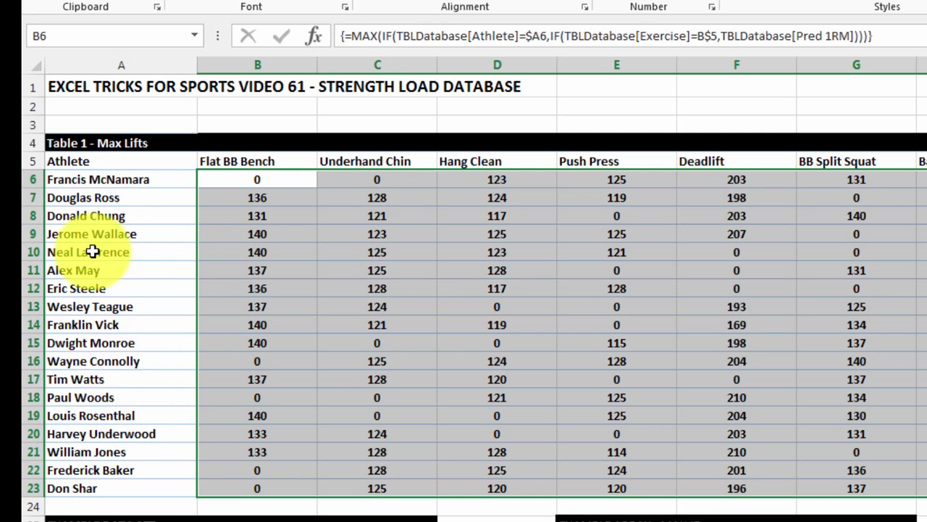
drag(152, 142, 920, 487)
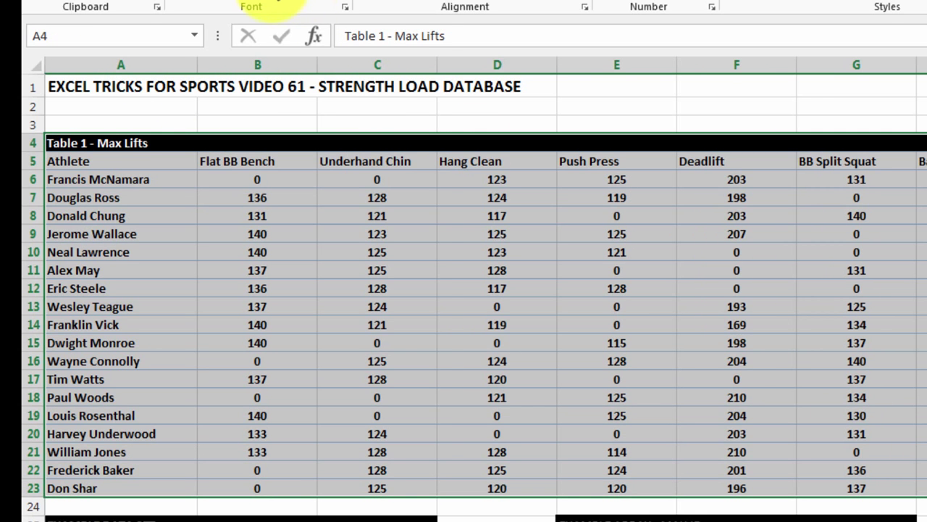
click(272, 0)
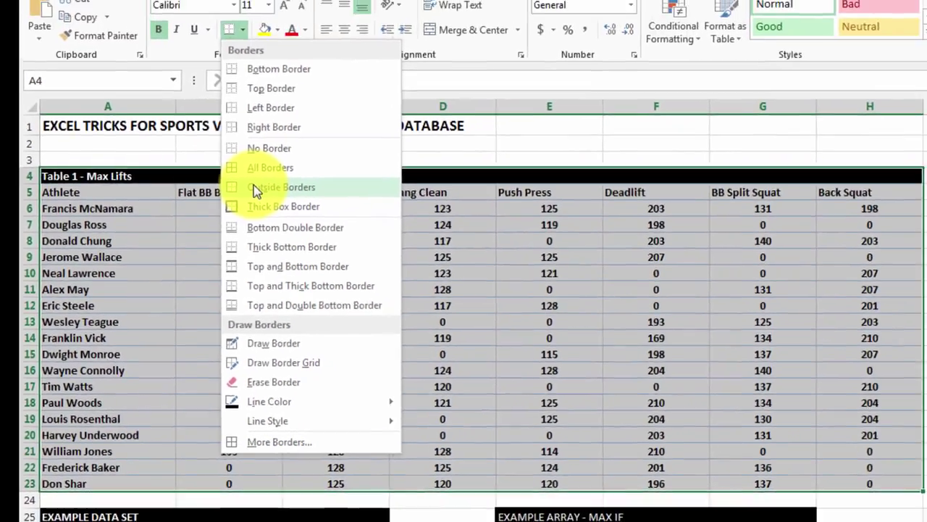
click(254, 187)
click(819, 348)
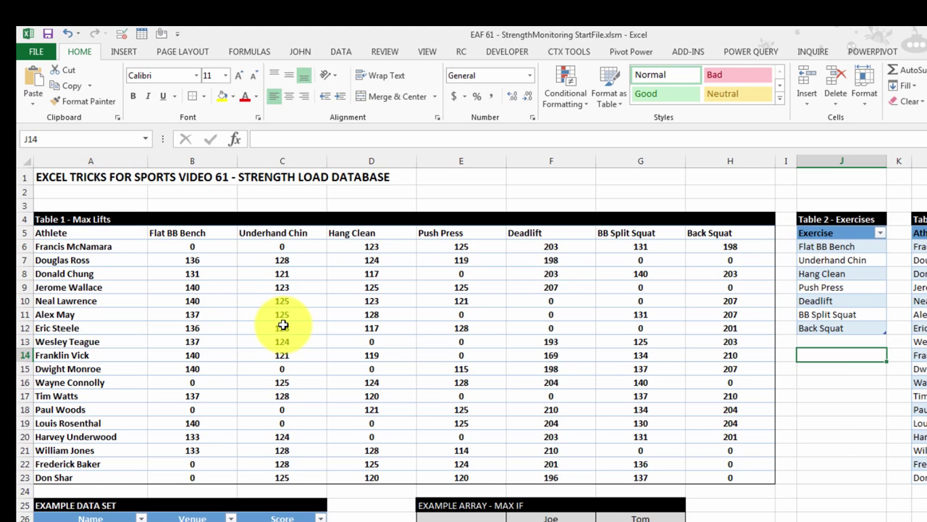
click(413, 520)
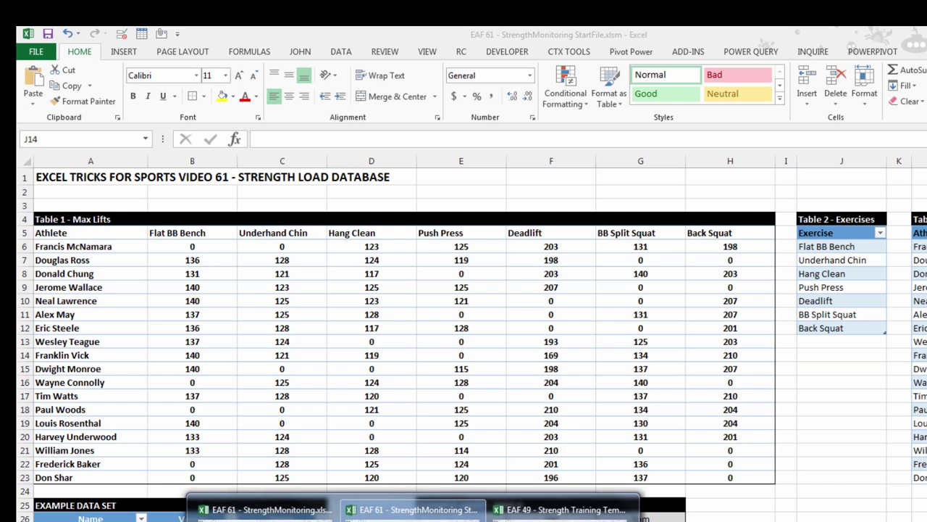
click(561, 510)
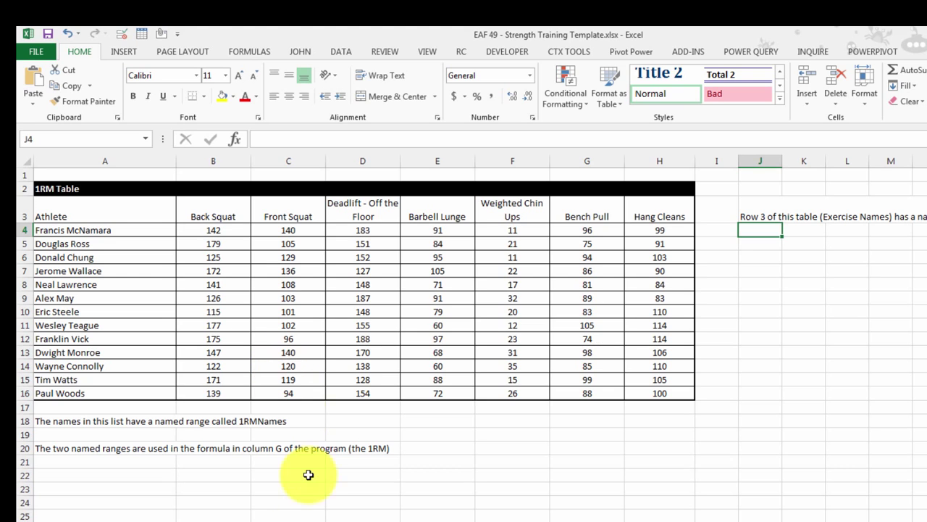
click(413, 521)
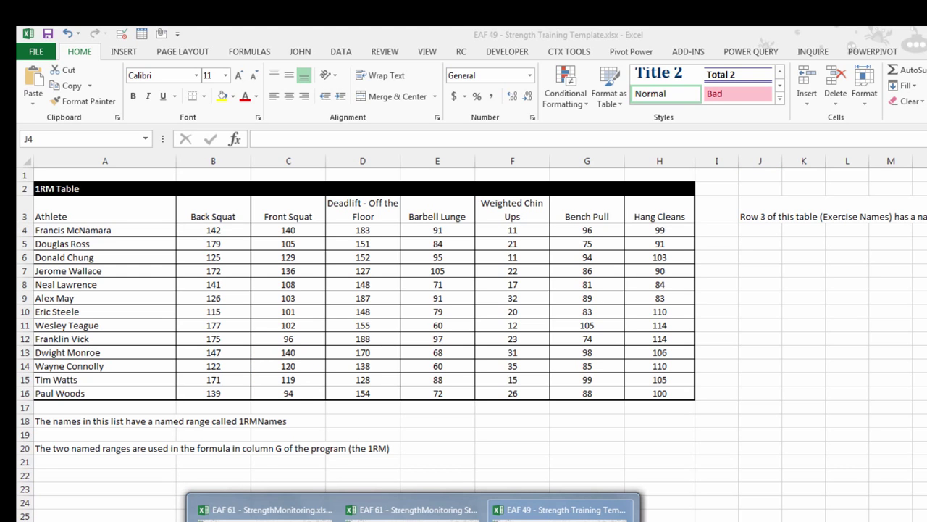
click(265, 509)
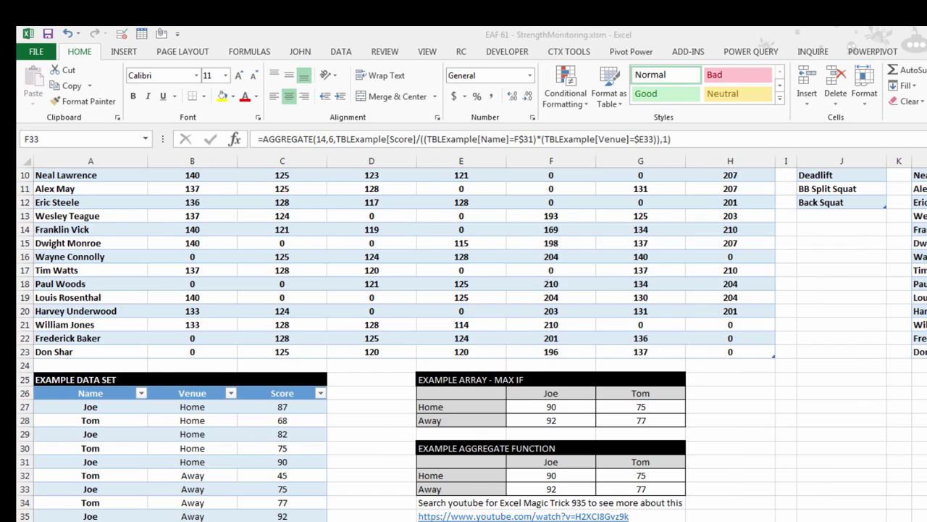
scroll(321, 441, up, 3)
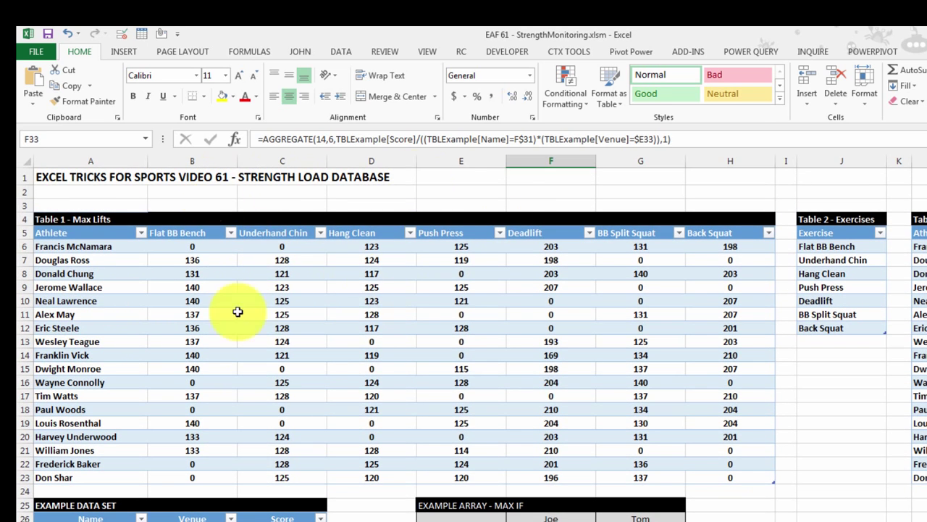